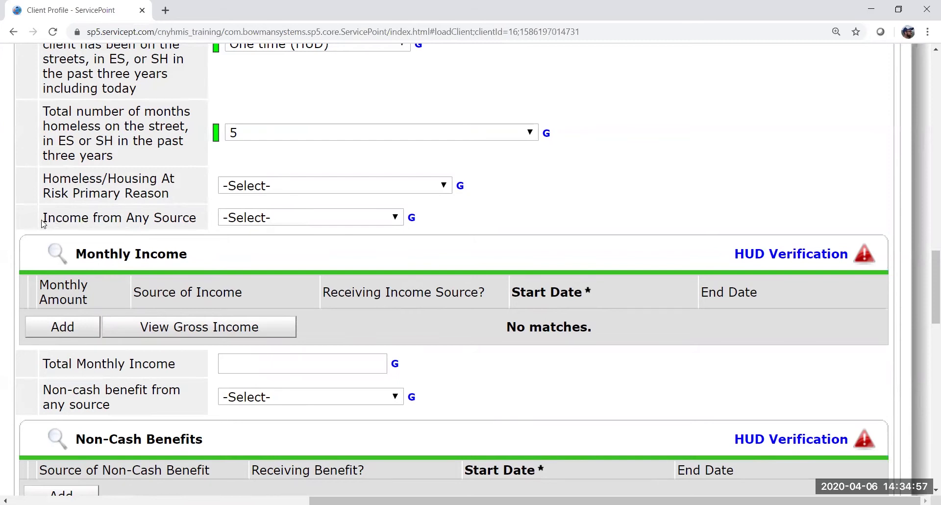
# Step: Answer Income from Any Source with Yes (HUD), briefly switching to No before settling on Yes
pyautogui.moveTo(43, 223); pyautogui.dragTo(208, 216)
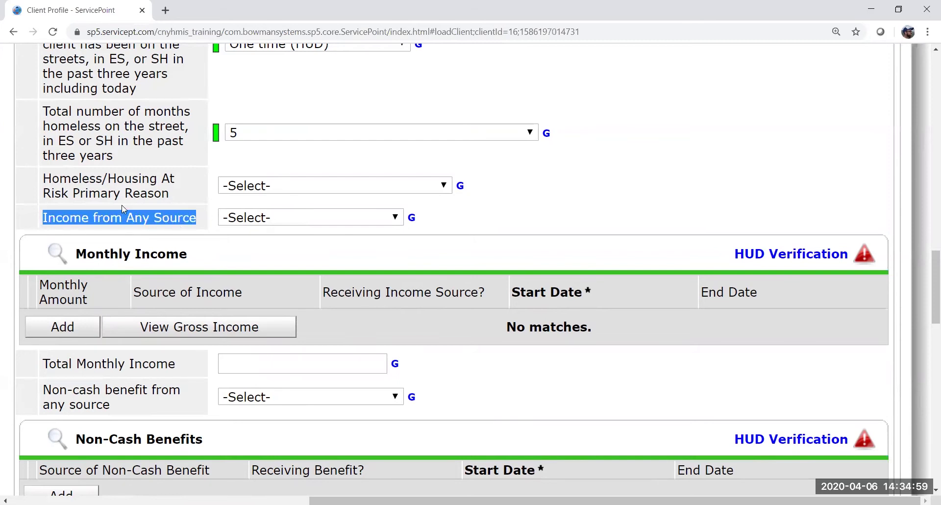
pyautogui.click(226, 259)
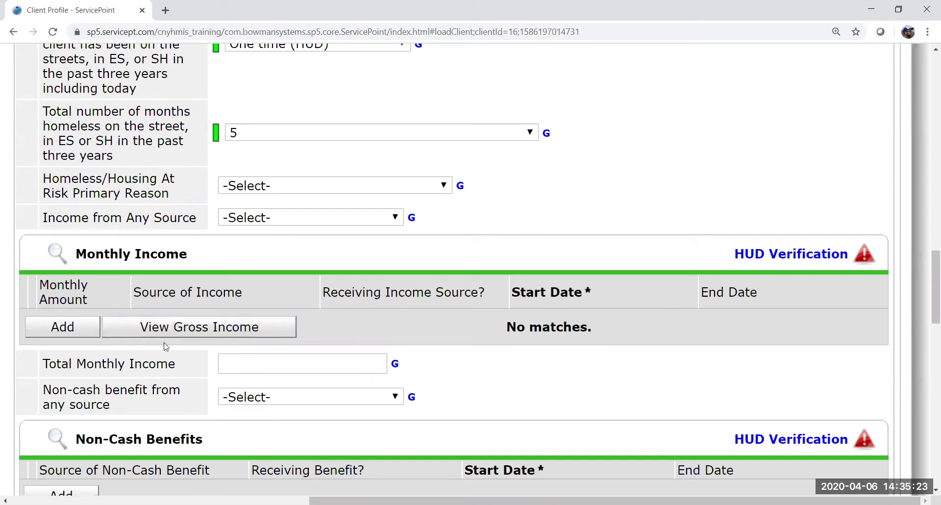
pyautogui.moveTo(43, 217); pyautogui.dragTo(180, 230)
pyautogui.click(277, 217)
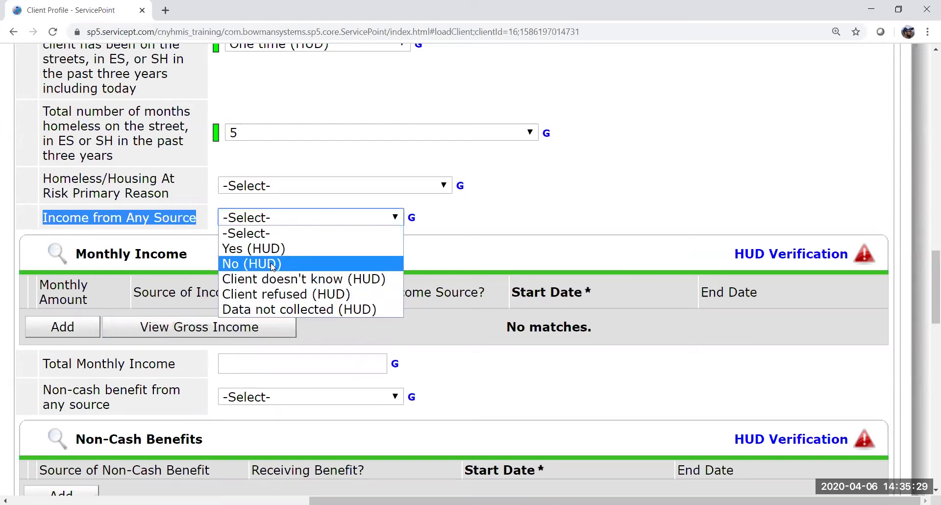
pyautogui.click(303, 248)
pyautogui.click(252, 241)
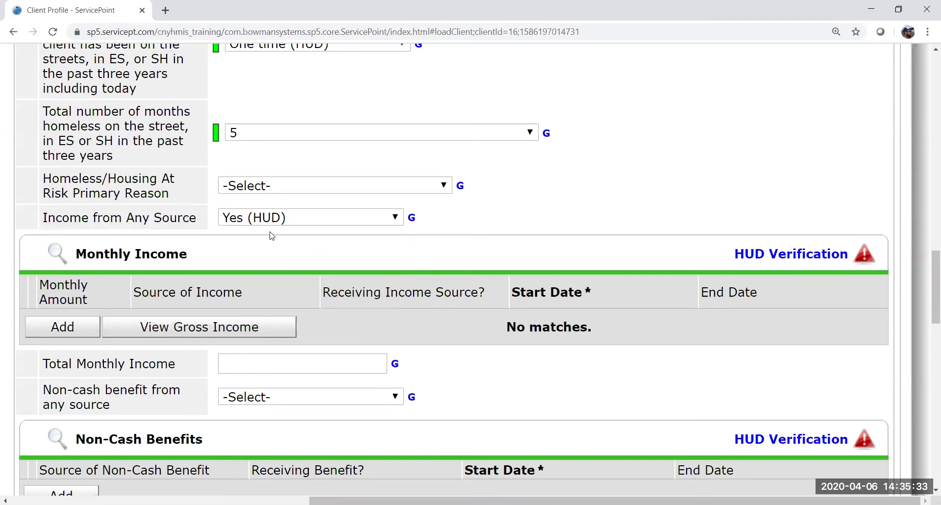
pyautogui.click(392, 216)
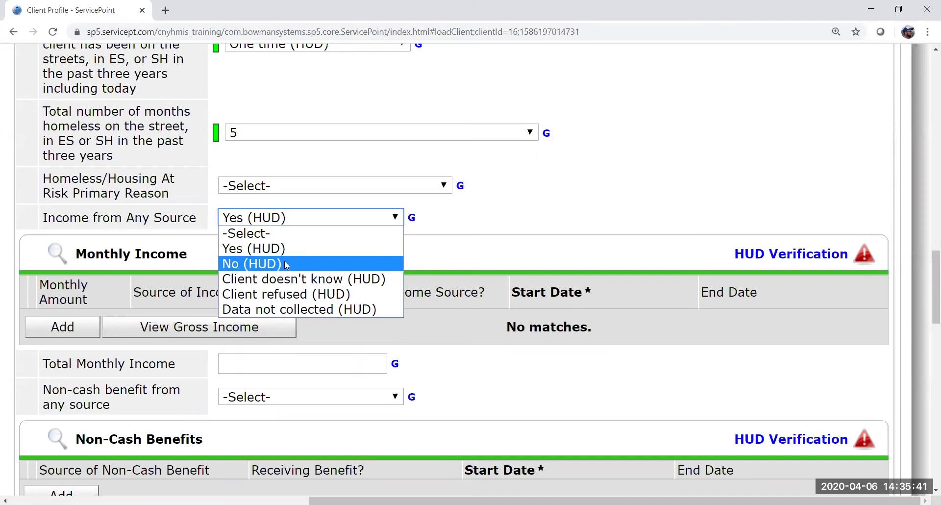
pyautogui.click(261, 263)
pyautogui.click(265, 219)
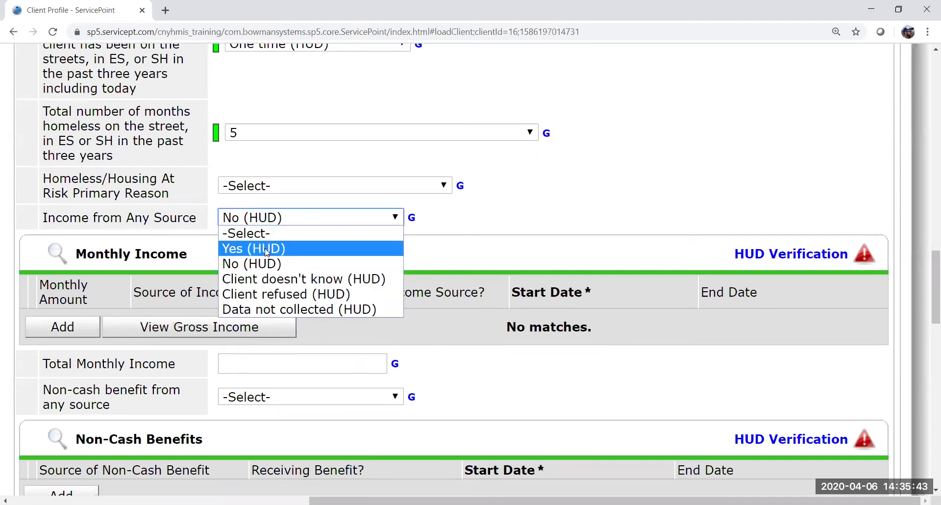
pyautogui.click(264, 249)
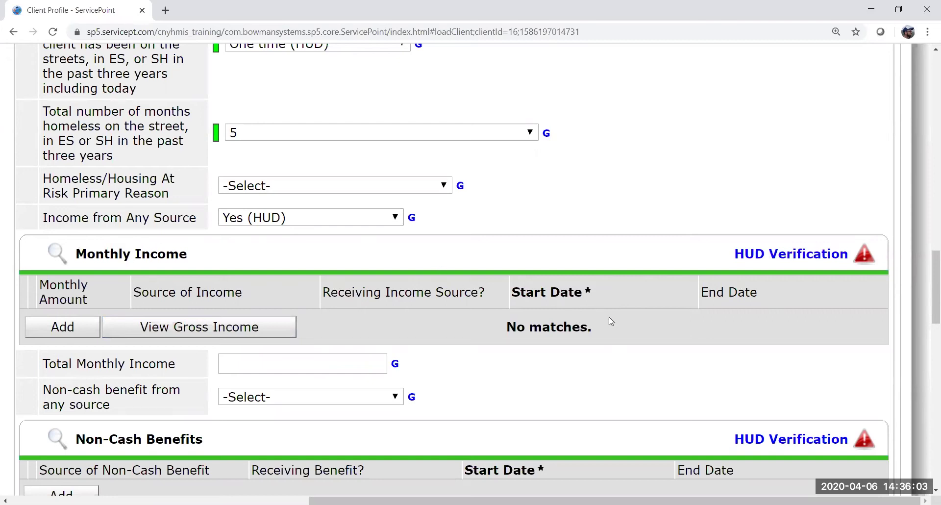
pyautogui.moveTo(505, 327); pyautogui.dragTo(620, 331)
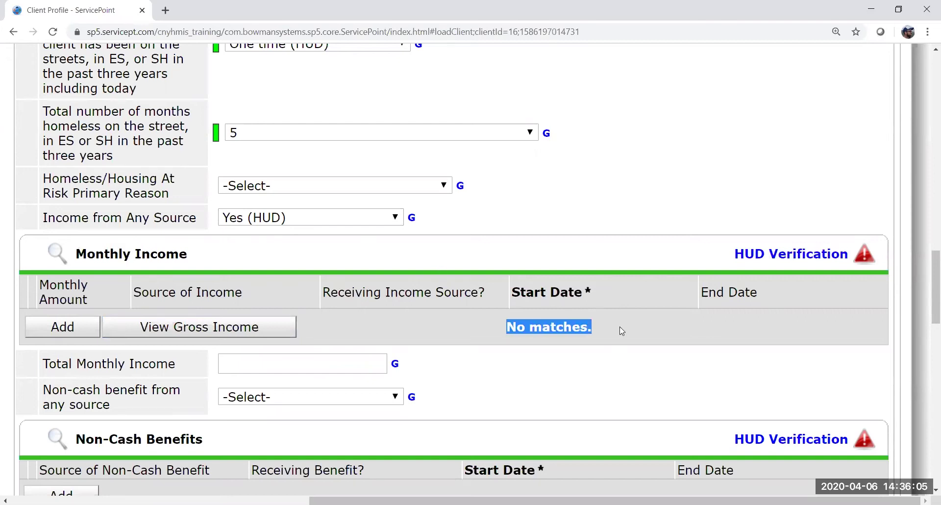
pyautogui.click(621, 328)
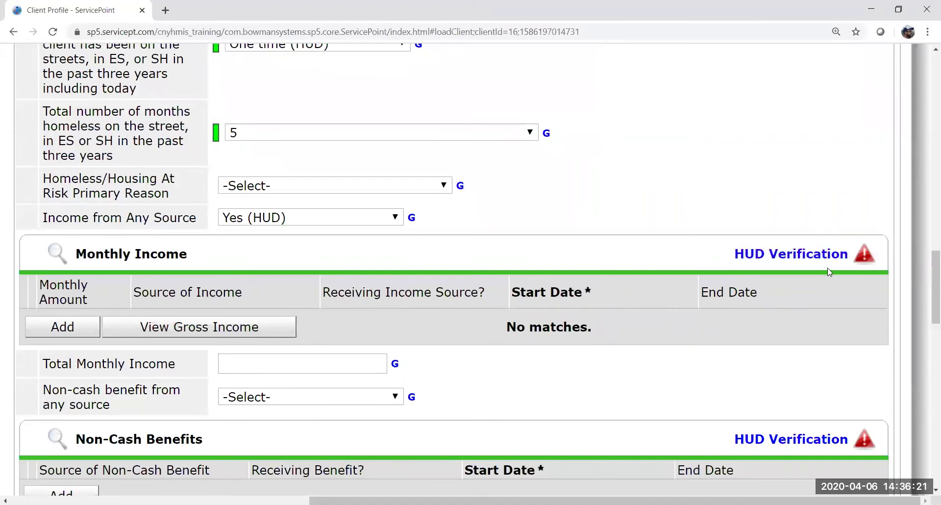
# Step: Open the Monthly Income HUD verification and mark every incomplete income source as No
pyautogui.click(784, 254)
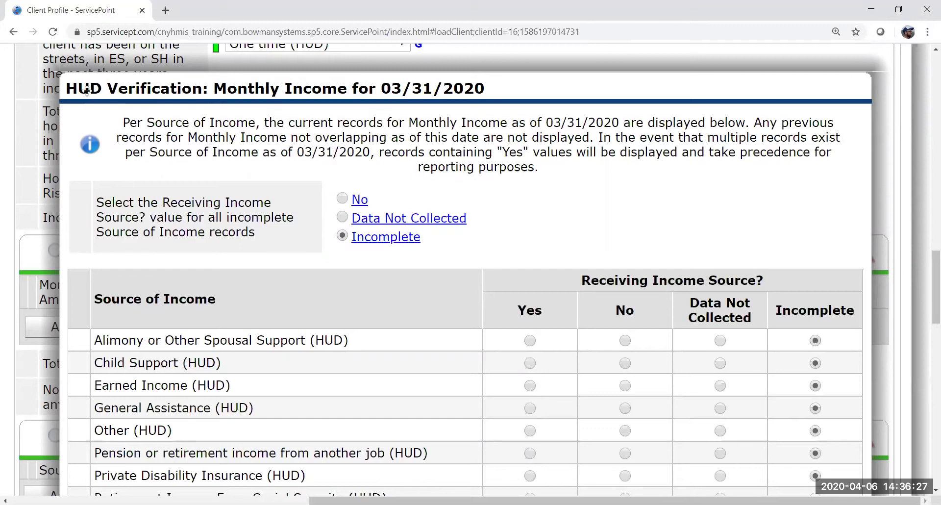
pyautogui.moveTo(72, 79); pyautogui.dragTo(109, 61)
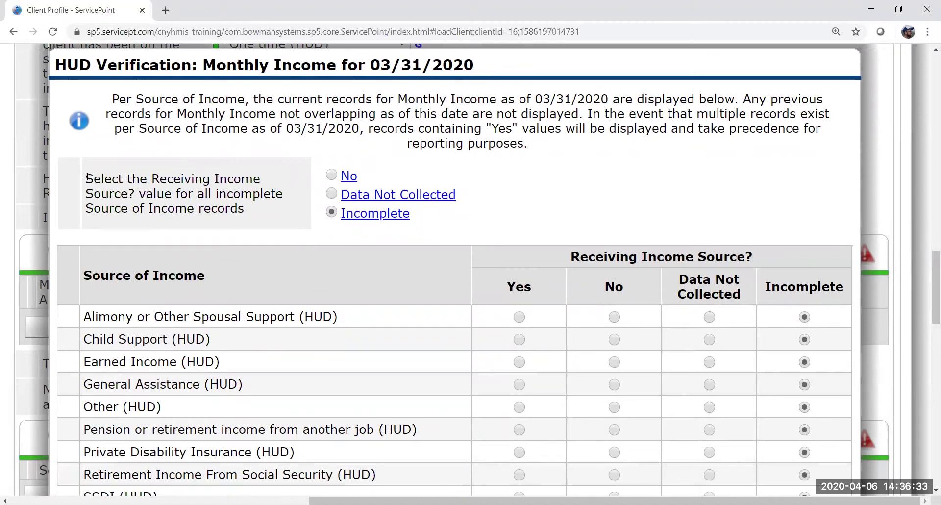
pyautogui.moveTo(86, 178); pyautogui.dragTo(255, 218)
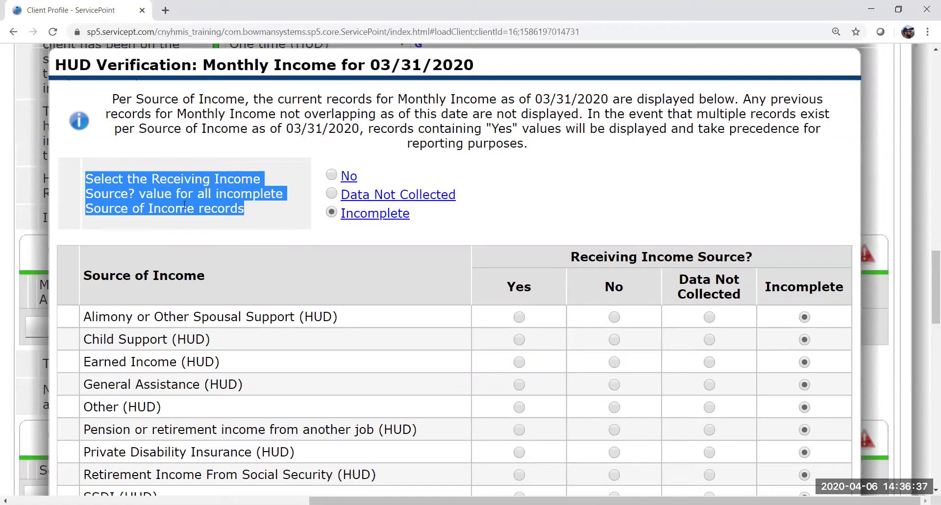
pyautogui.click(132, 224)
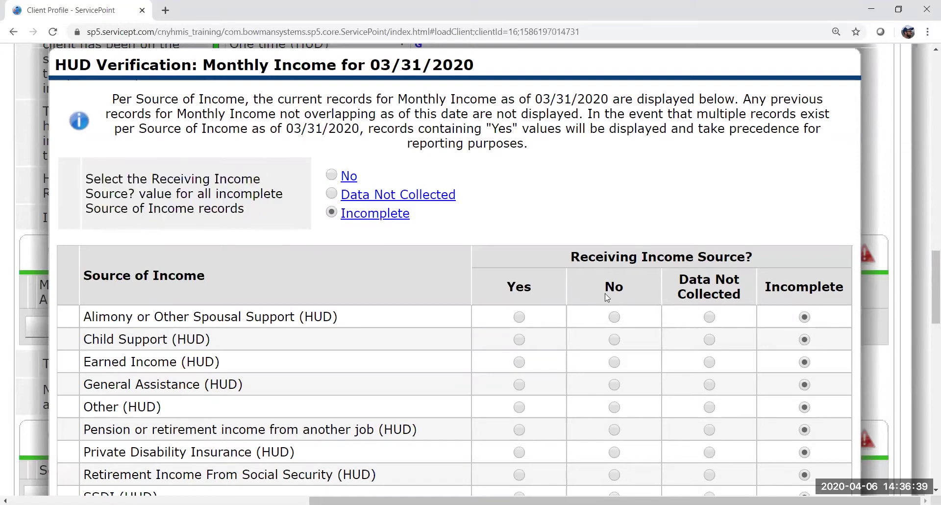
pyautogui.click(332, 175)
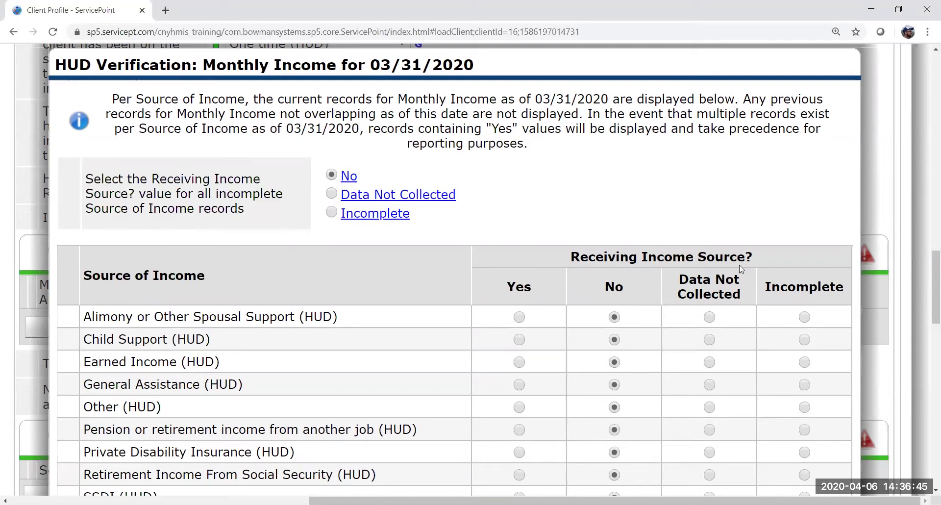
pyautogui.scroll(-1, 743, 265)
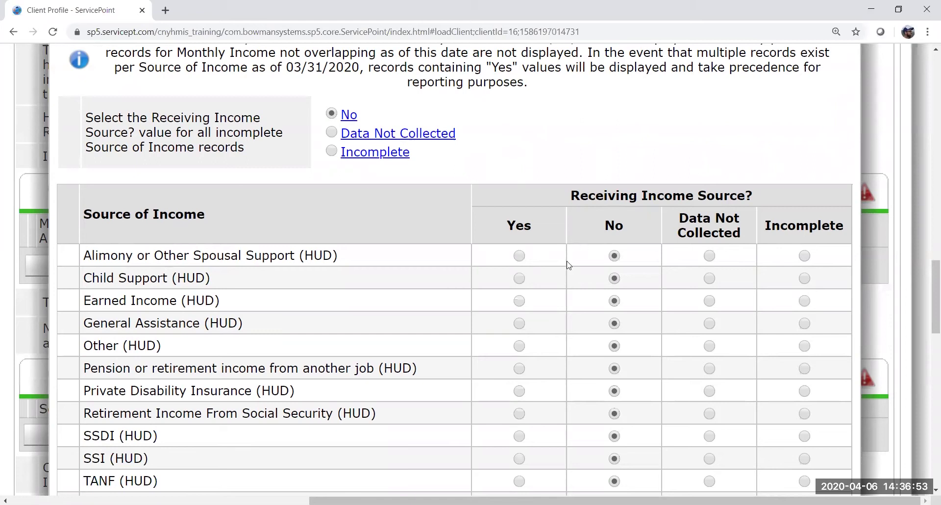
pyautogui.scroll(-1, 554, 251)
pyautogui.scroll(-2, 554, 251)
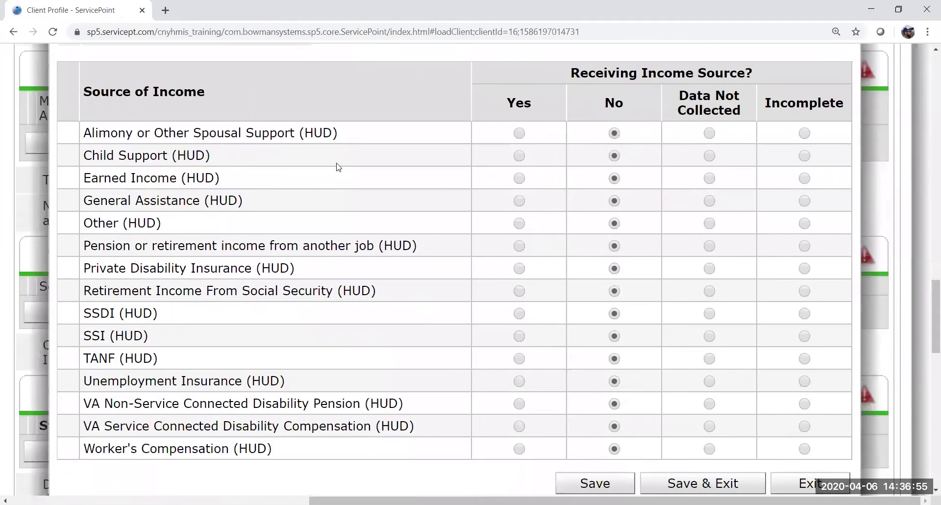
pyautogui.scroll(1, 513, 204)
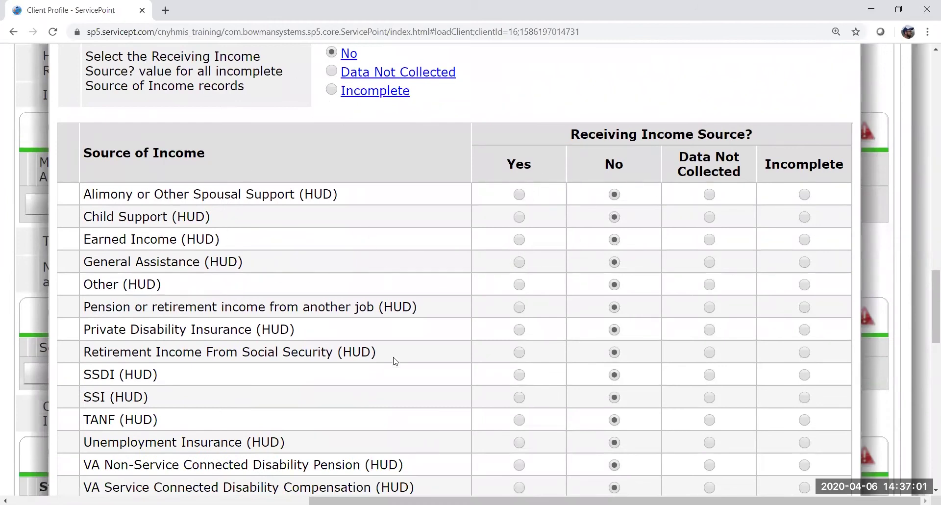
pyautogui.scroll(-1, 376, 385)
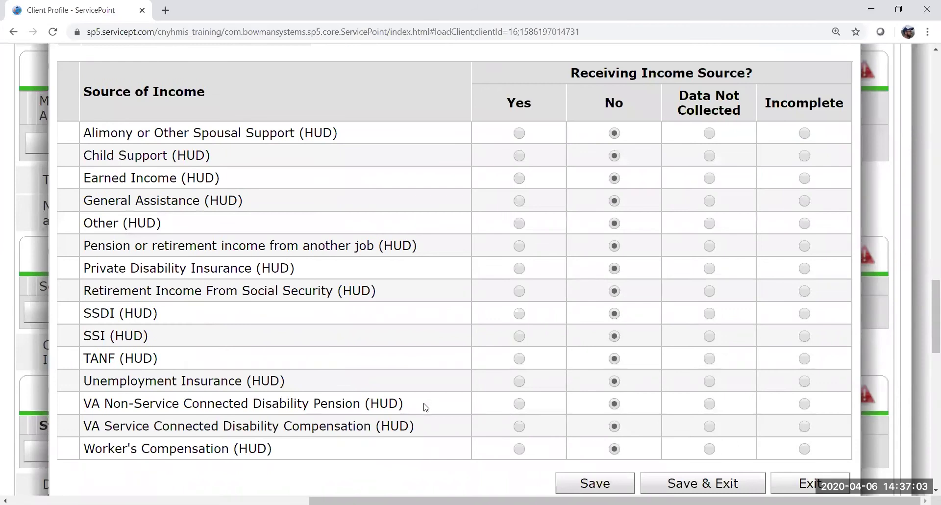
pyautogui.scroll(2, 423, 409)
pyautogui.scroll(-2, 422, 409)
# Step: Mark General Assistance (HUD) as received and enter a monthly amount of 386
pyautogui.click(520, 201)
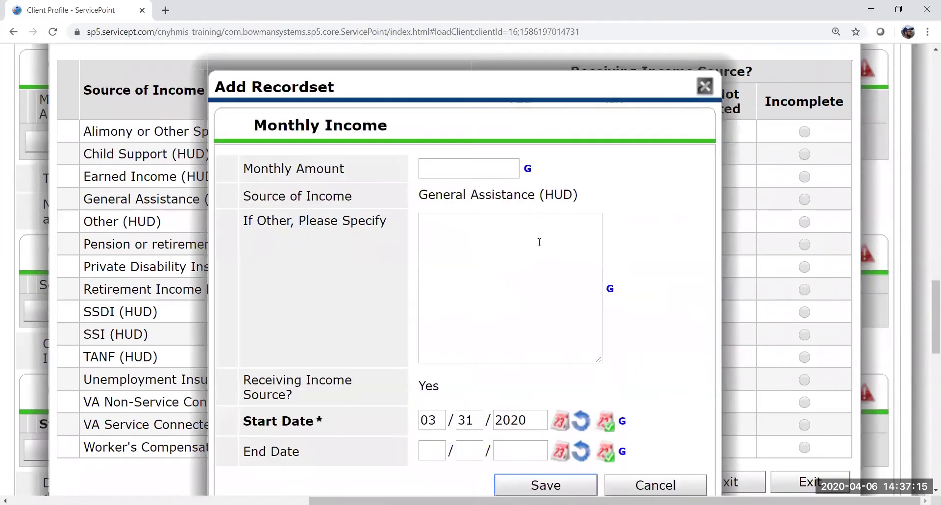
pyautogui.moveTo(405, 80); pyautogui.dragTo(476, 57)
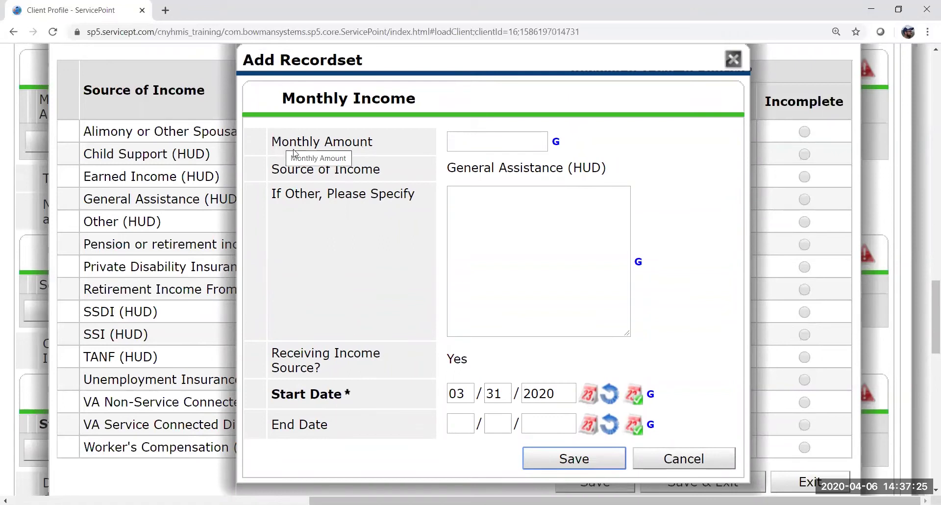
pyautogui.click(514, 141)
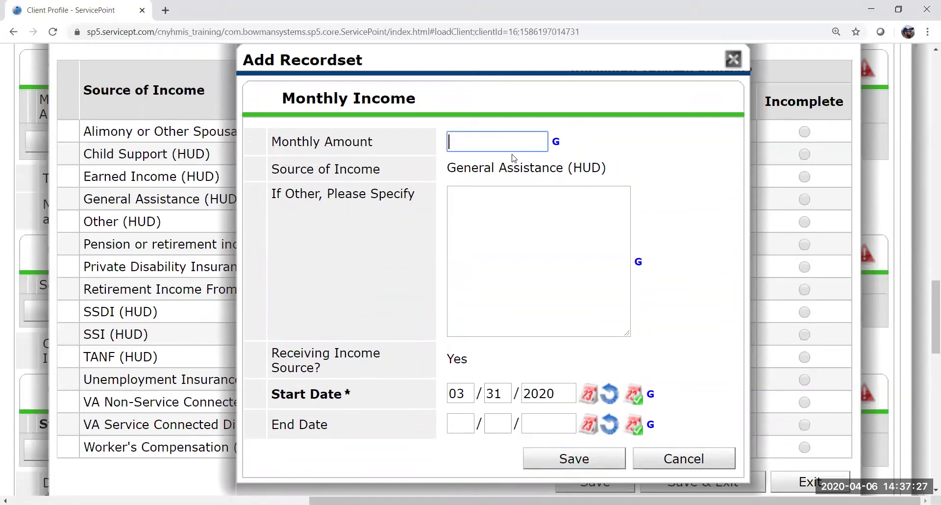
pyautogui.moveTo(453, 62); pyautogui.dragTo(569, 67)
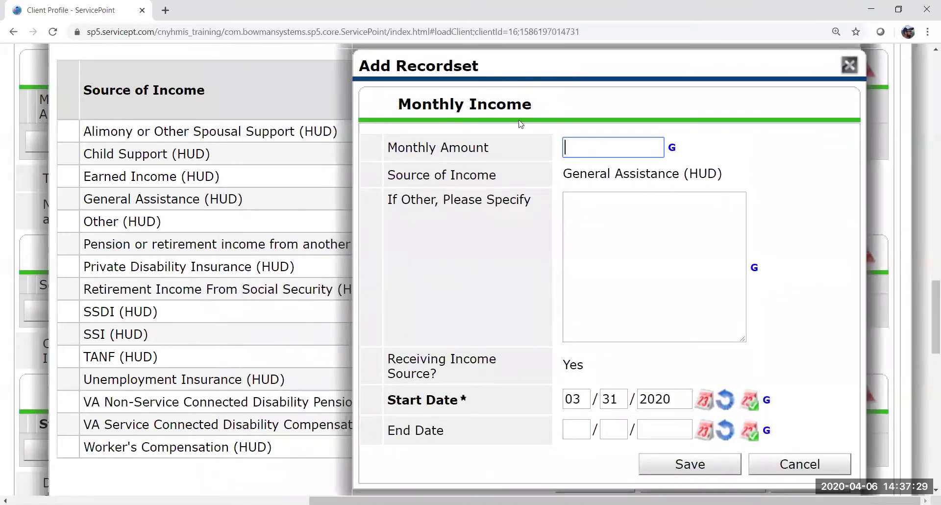
pyautogui.moveTo(563, 178)
pyautogui.mouseDown()
pyautogui.moveTo(727, 177)
pyautogui.moveTo(509, 175)
pyautogui.moveTo(730, 183)
pyautogui.moveTo(553, 178)
pyautogui.mouseUp()
pyautogui.click(727, 177)
pyautogui.click(717, 176)
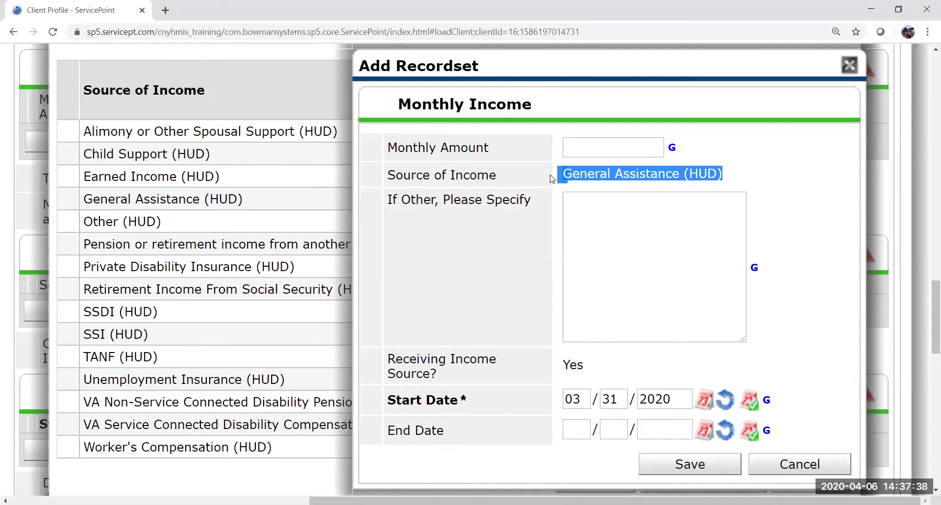
pyautogui.click(580, 175)
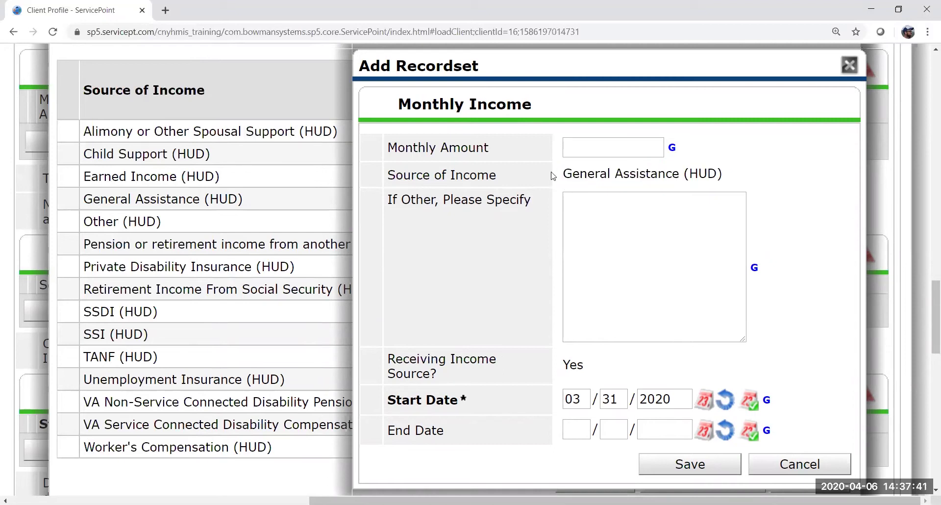
pyautogui.click(601, 145)
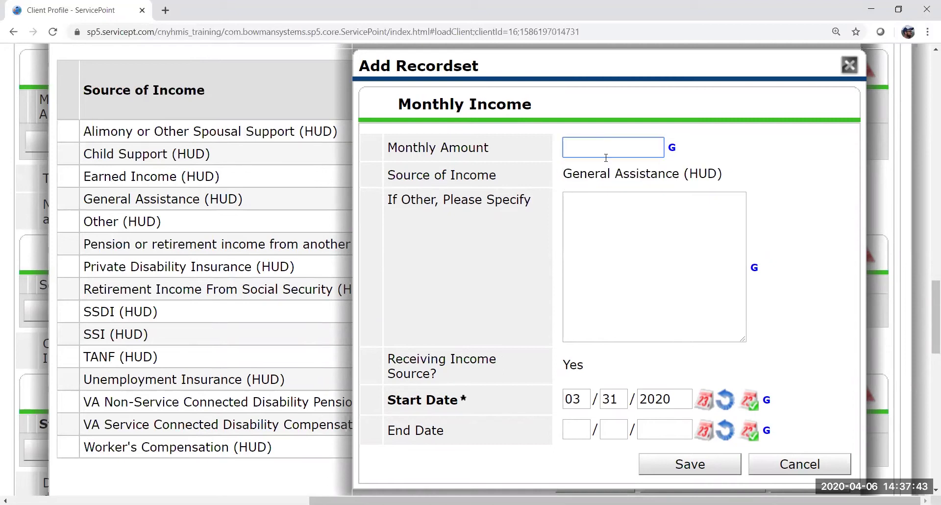
pyautogui.write('386')
pyautogui.click(574, 172)
# Step: Leave 'If Other, Please Specify' blank and confirm the income is marked as received
pyautogui.moveTo(632, 171); pyautogui.dragTo(726, 174)
pyautogui.click(732, 175)
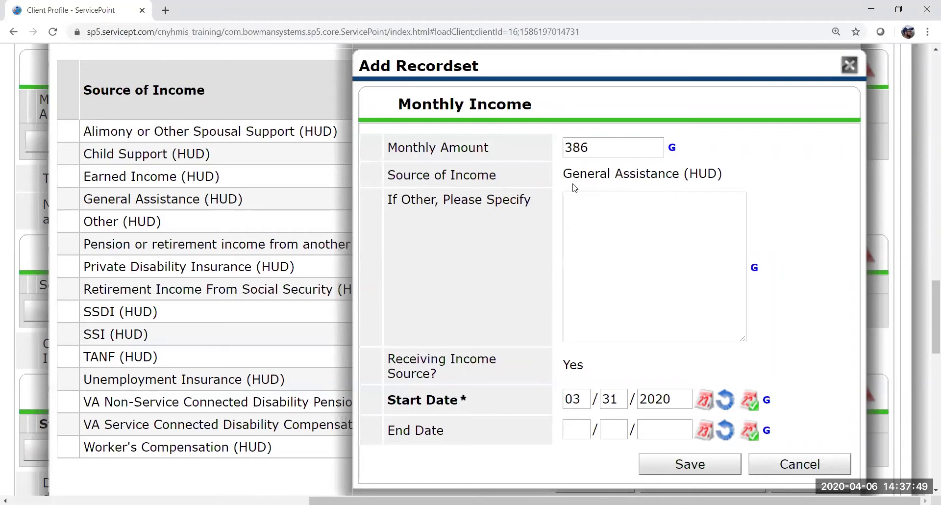
pyautogui.scroll(-1, 575, 188)
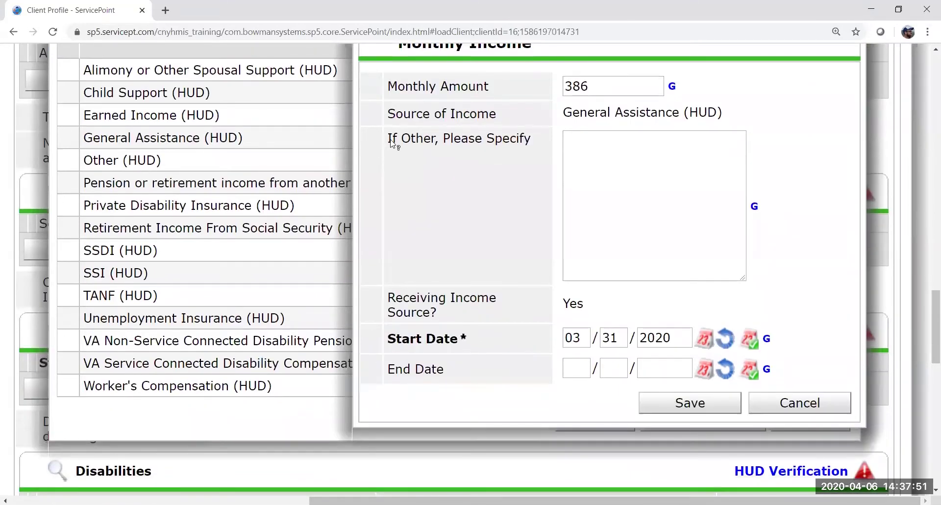
pyautogui.moveTo(392, 141); pyautogui.dragTo(547, 147)
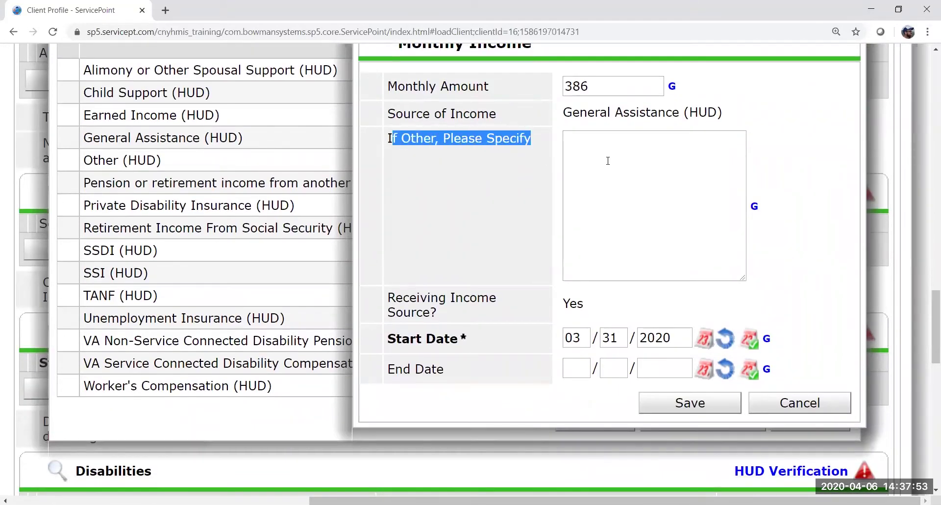
pyautogui.click(638, 162)
pyautogui.click(788, 160)
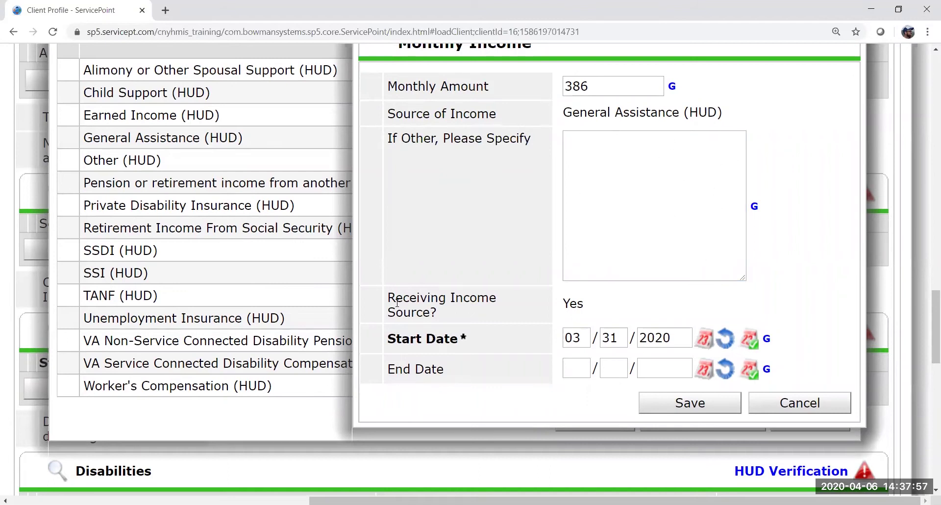
pyautogui.moveTo(390, 294); pyautogui.dragTo(603, 314)
pyautogui.scroll(1, 520, 156)
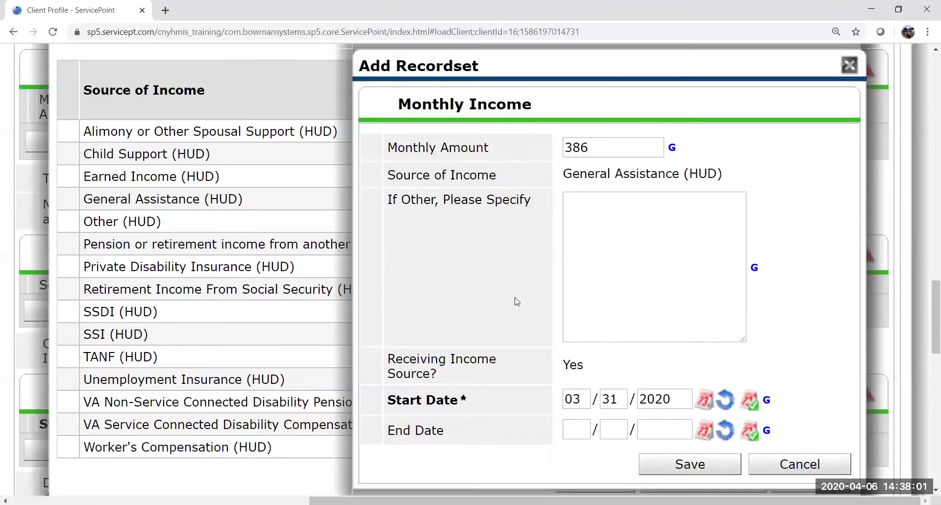
pyautogui.scroll(-1, 515, 302)
pyautogui.moveTo(594, 314); pyautogui.dragTo(561, 309)
pyautogui.click(561, 310)
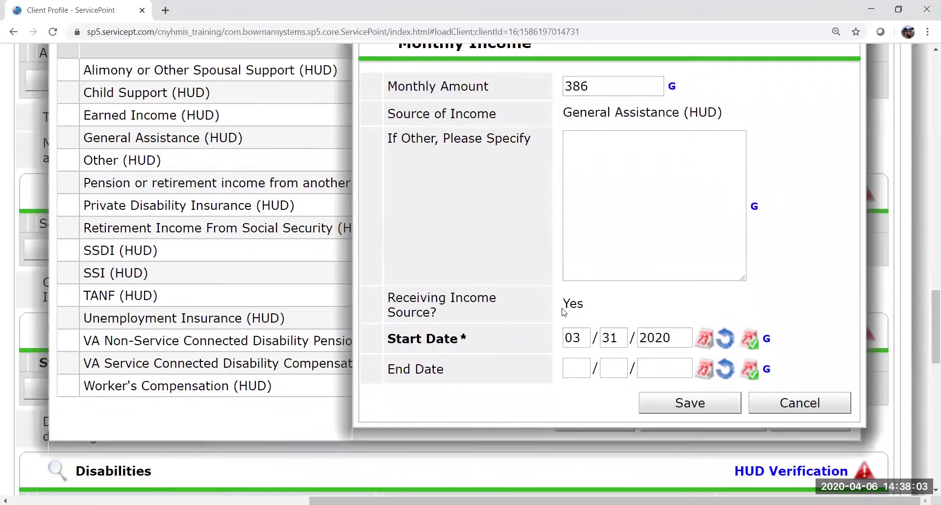
pyautogui.scroll(-1, 613, 304)
pyautogui.scroll(2, 608, 306)
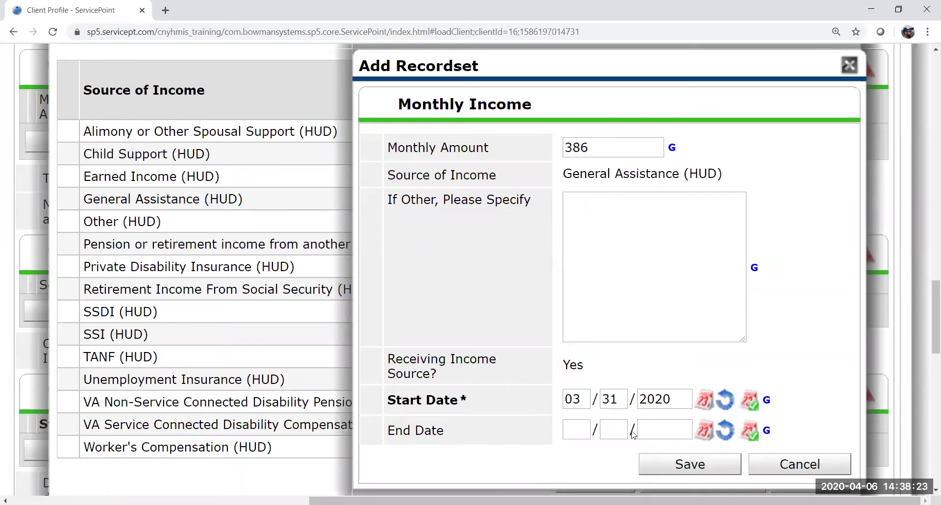
pyautogui.click(706, 466)
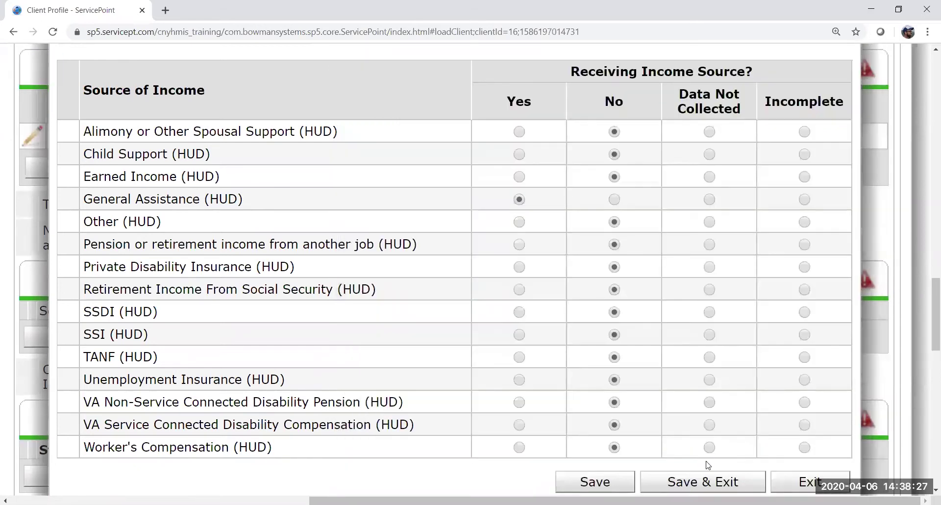
pyautogui.scroll(-1, 749, 393)
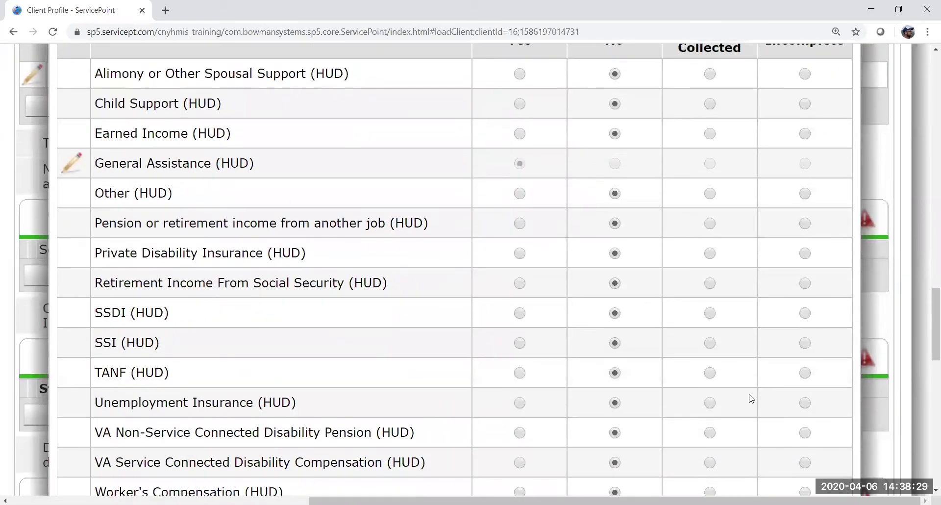
pyautogui.scroll(1, 746, 406)
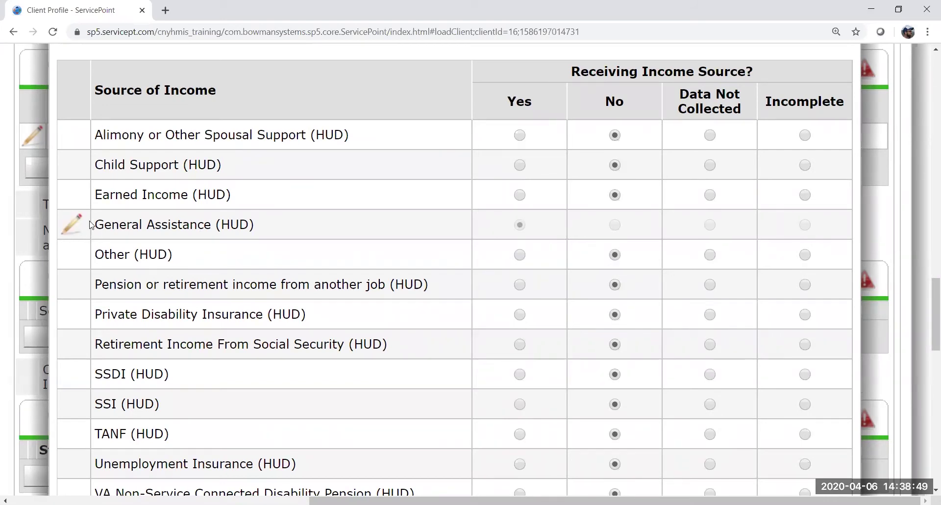
pyautogui.scroll(3, 88, 231)
pyautogui.scroll(-3, 112, 298)
pyautogui.scroll(-3, 404, 225)
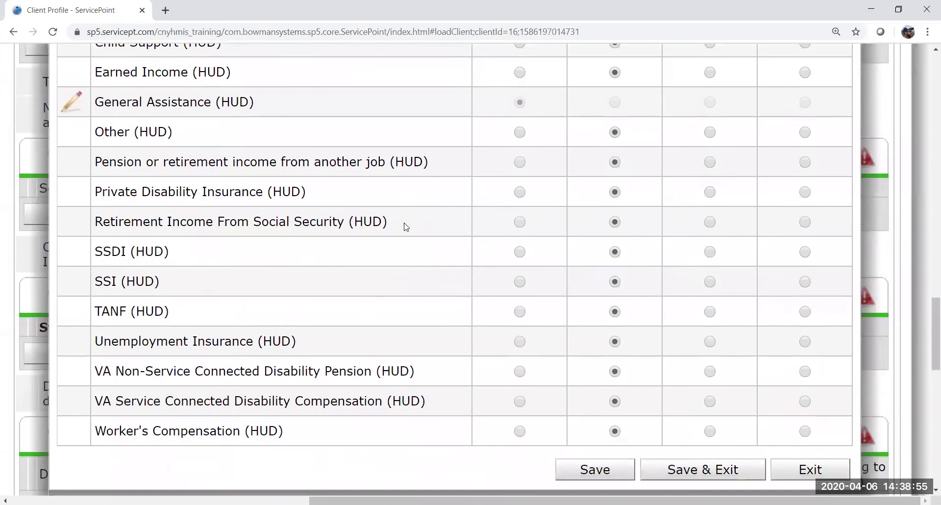
pyautogui.scroll(1, 234, 261)
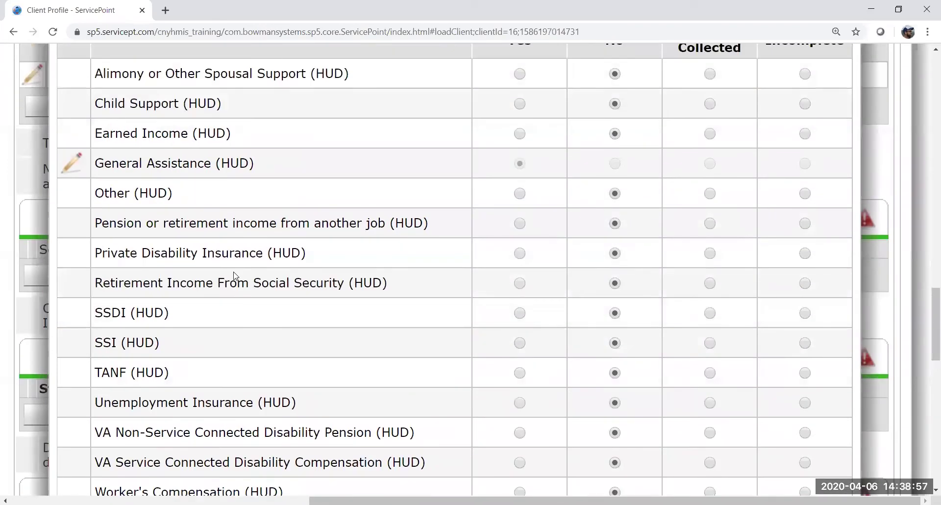
pyautogui.scroll(1, 234, 272)
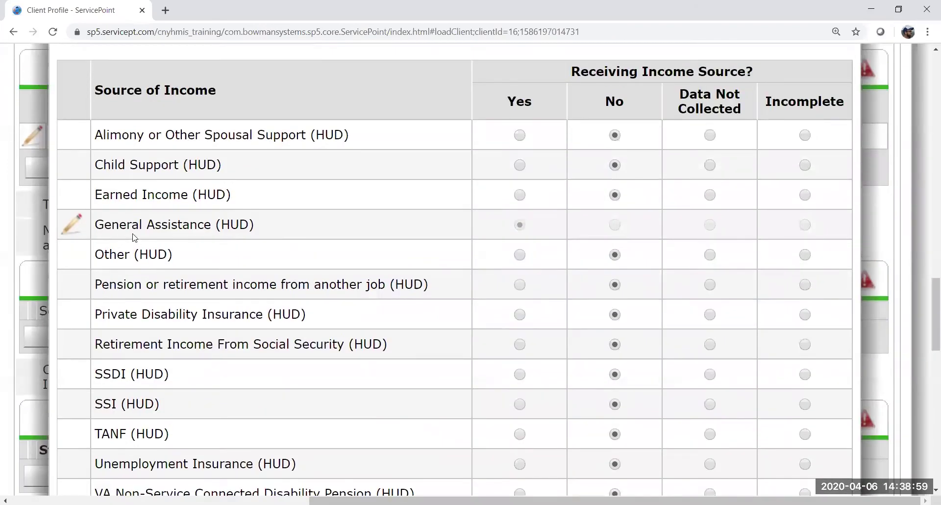
pyautogui.moveTo(109, 225)
pyautogui.mouseDown()
pyautogui.moveTo(269, 228)
pyautogui.moveTo(96, 225)
pyautogui.mouseUp()
pyautogui.click(99, 225)
pyautogui.scroll(-3, 383, 262)
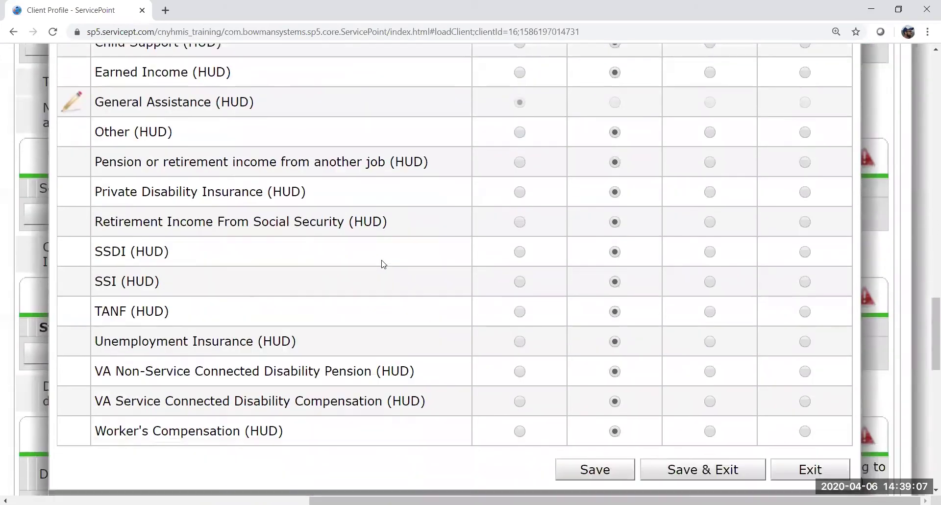
pyautogui.scroll(-1, 238, 300)
pyautogui.scroll(2, 245, 196)
pyautogui.moveTo(250, 112); pyautogui.dragTo(84, 105)
pyautogui.click(263, 115)
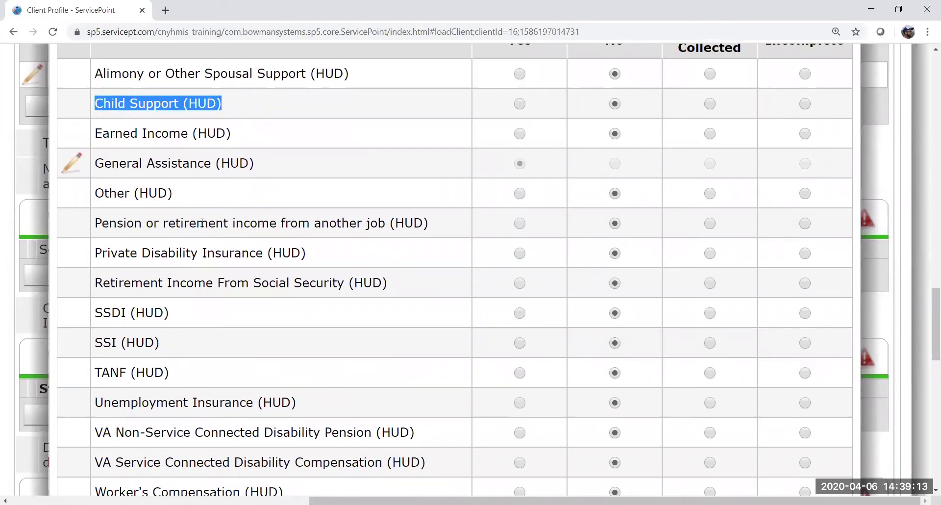
pyautogui.scroll(-2, 225, 216)
pyautogui.moveTo(95, 284); pyautogui.dragTo(172, 283)
pyautogui.click(90, 285)
pyautogui.click(193, 289)
pyautogui.scroll(2, 218, 286)
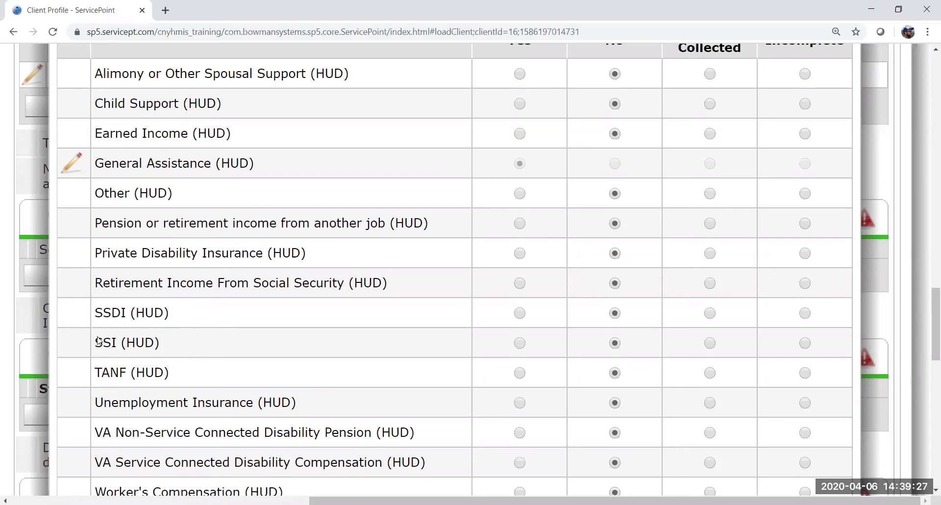
pyautogui.moveTo(97, 338); pyautogui.dragTo(176, 346)
pyautogui.click(219, 364)
pyautogui.moveTo(238, 134); pyautogui.dragTo(275, 132)
pyautogui.click(96, 133)
pyautogui.scroll(1, 333, 152)
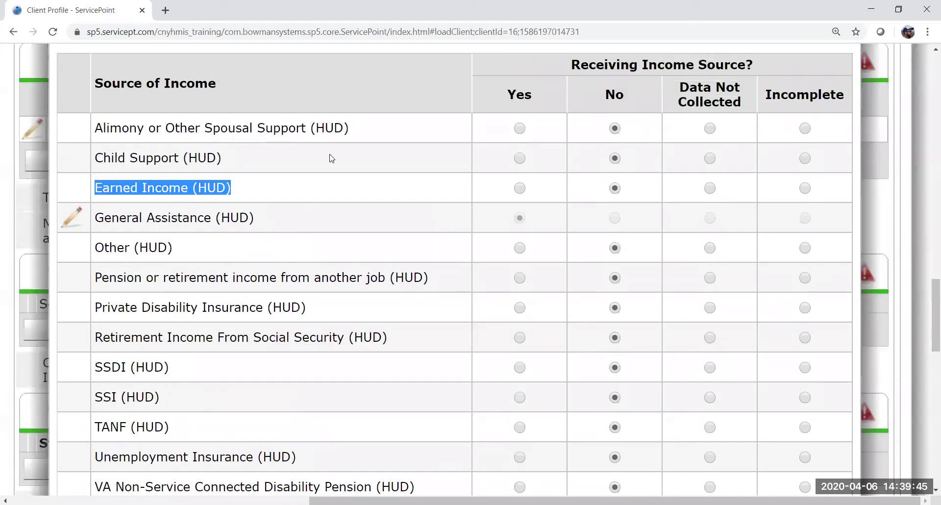
pyautogui.scroll(1, 293, 218)
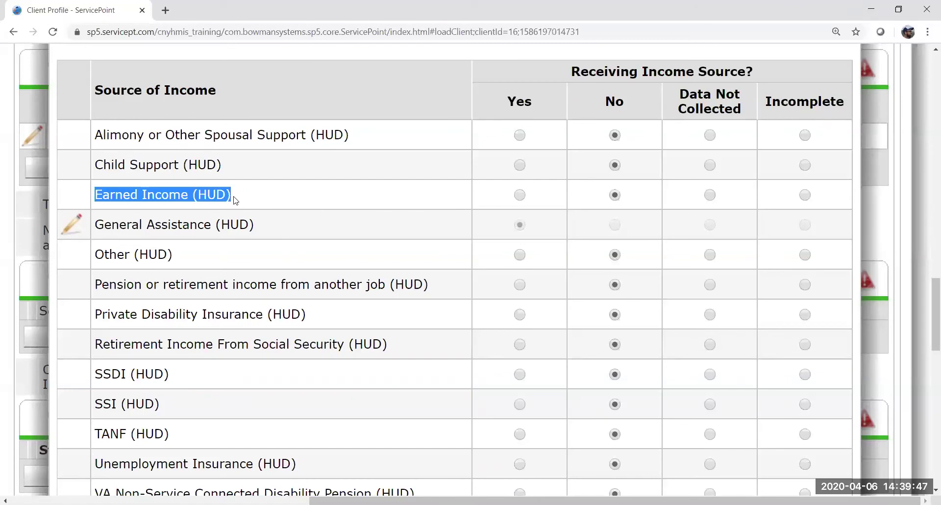
pyautogui.click(258, 199)
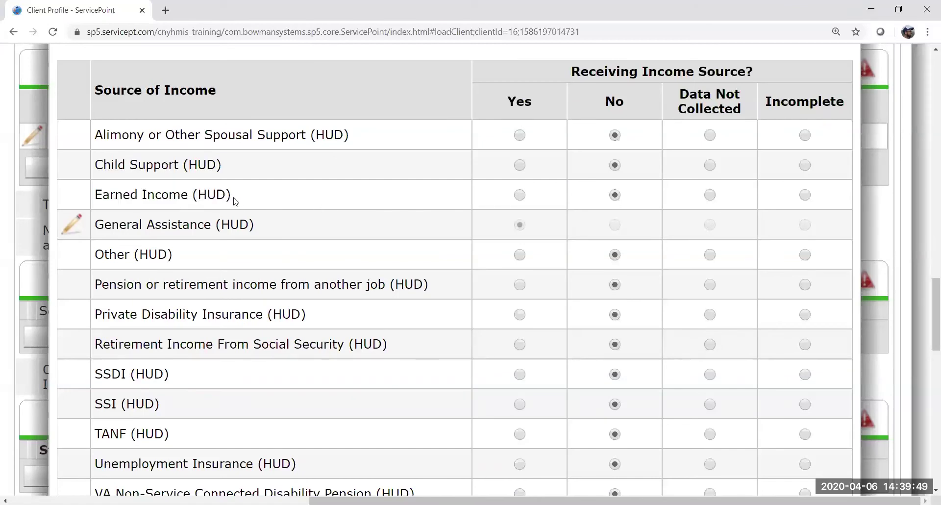
pyautogui.moveTo(252, 196); pyautogui.dragTo(102, 212)
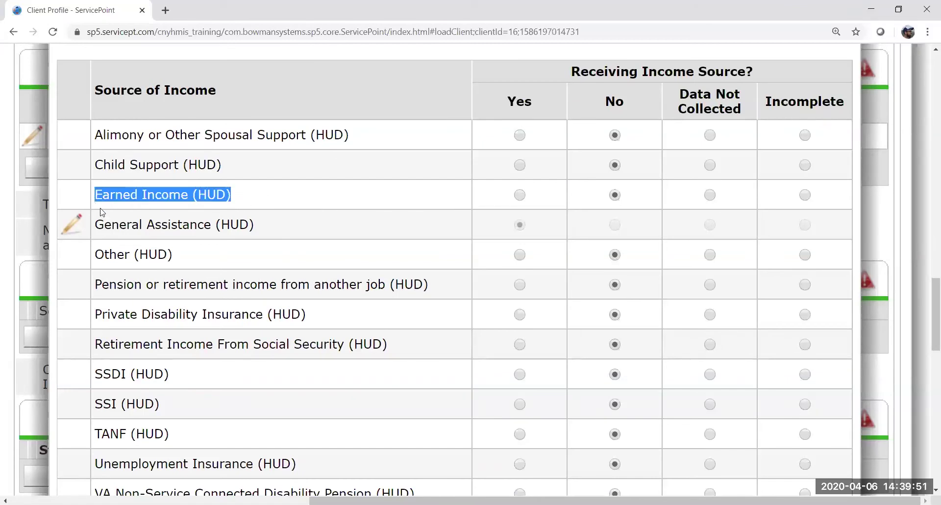
pyautogui.click(274, 201)
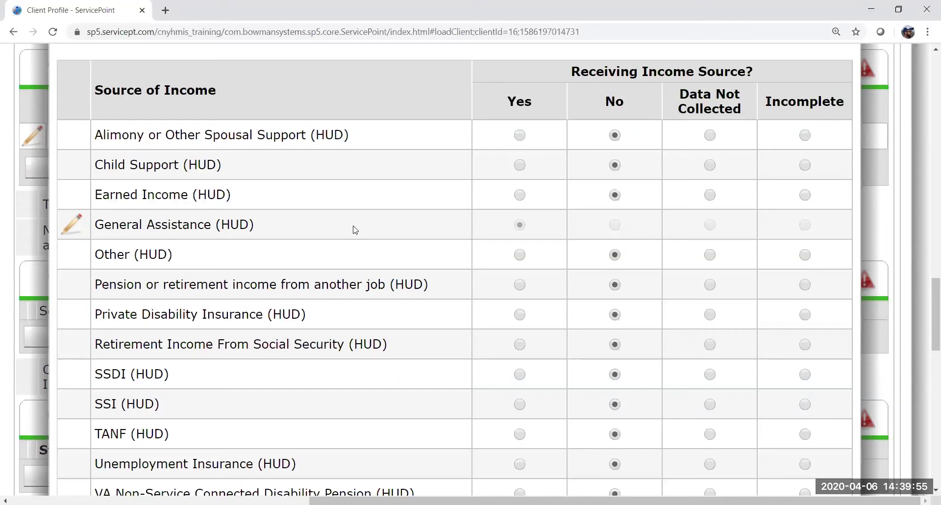
pyautogui.scroll(-4, 390, 223)
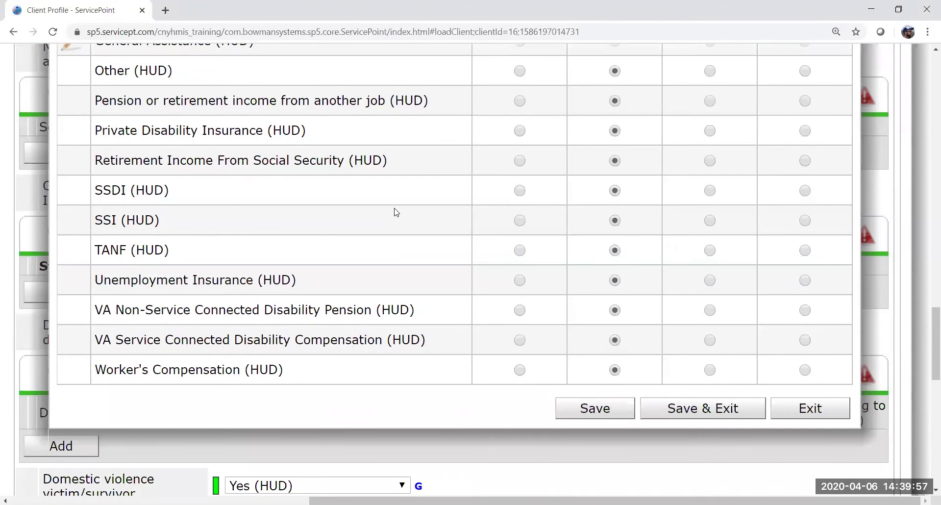
pyautogui.scroll(1, 692, 329)
pyautogui.scroll(3, 693, 329)
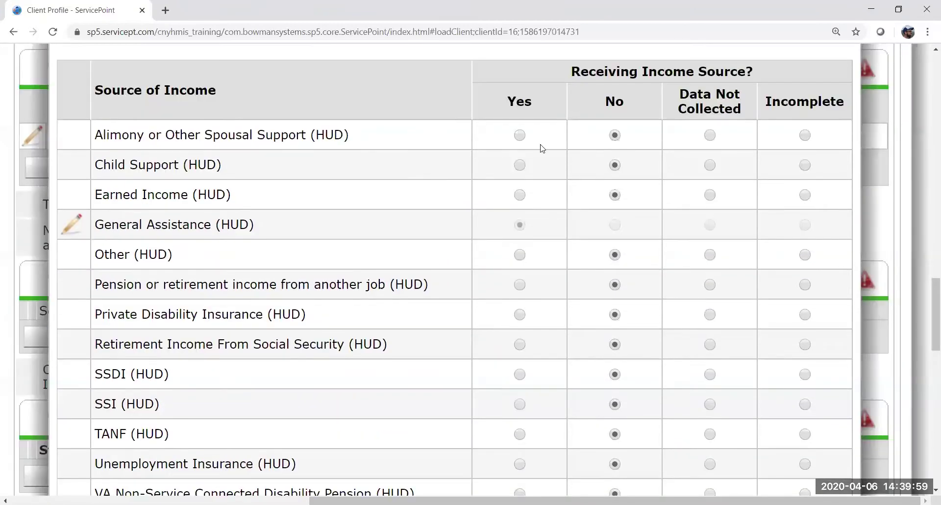
pyautogui.scroll(-3, 582, 326)
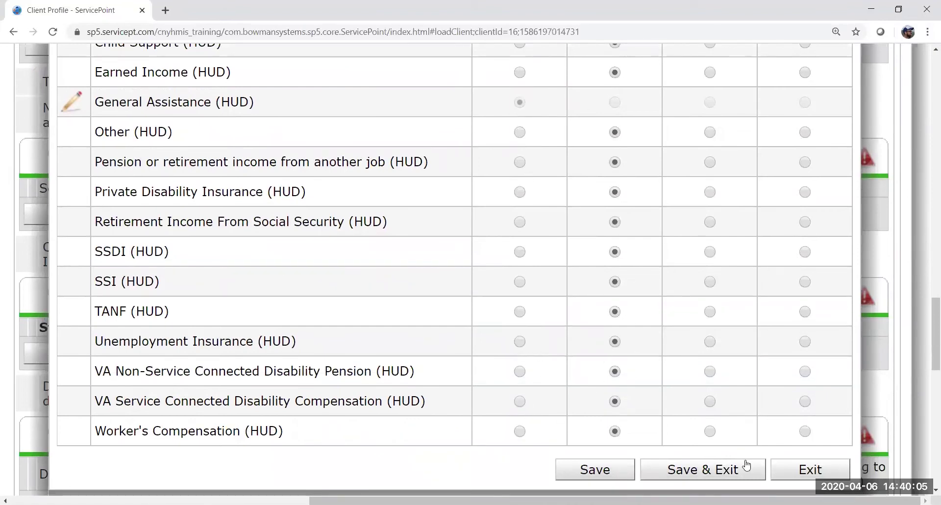
# Step: Save & Exit the income sources and return to the assessment's Total Monthly Income field
pyautogui.click(745, 476)
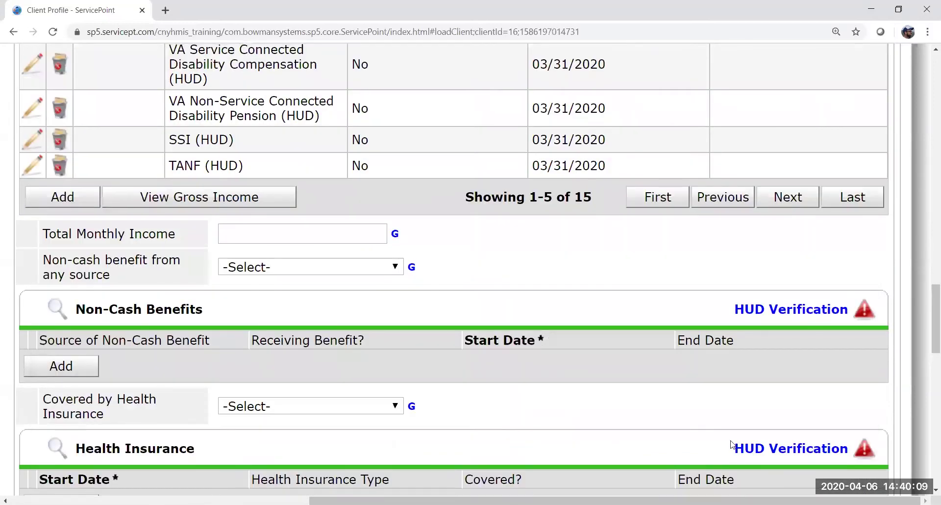
pyautogui.scroll(4, 729, 441)
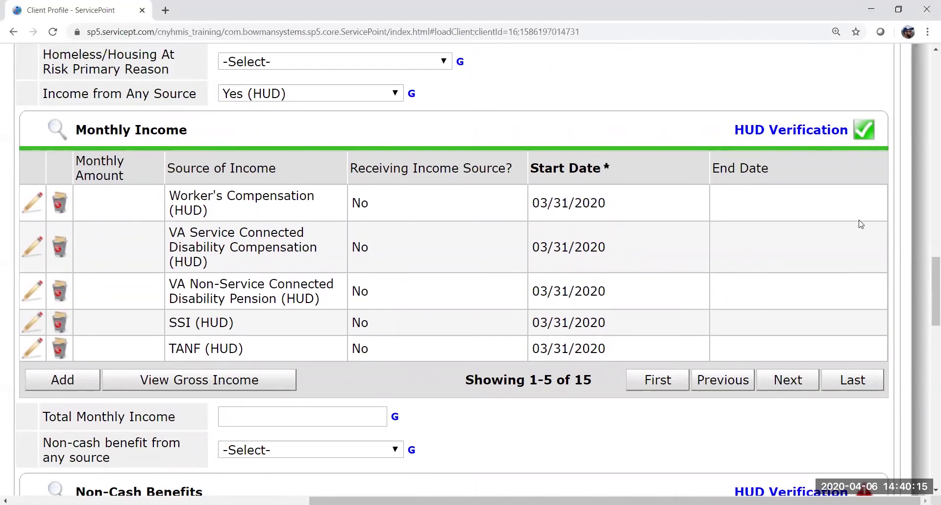
pyautogui.scroll(-1, 806, 194)
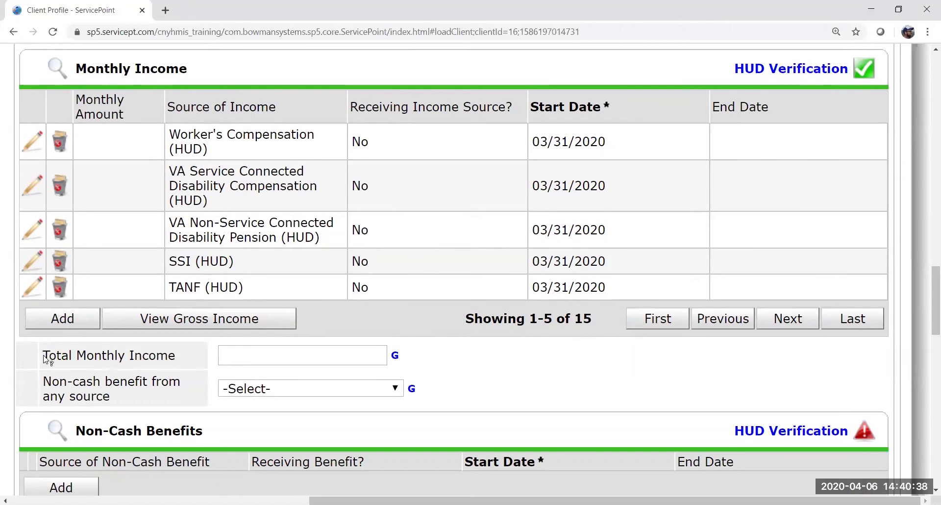
pyautogui.moveTo(42, 356); pyautogui.dragTo(441, 363)
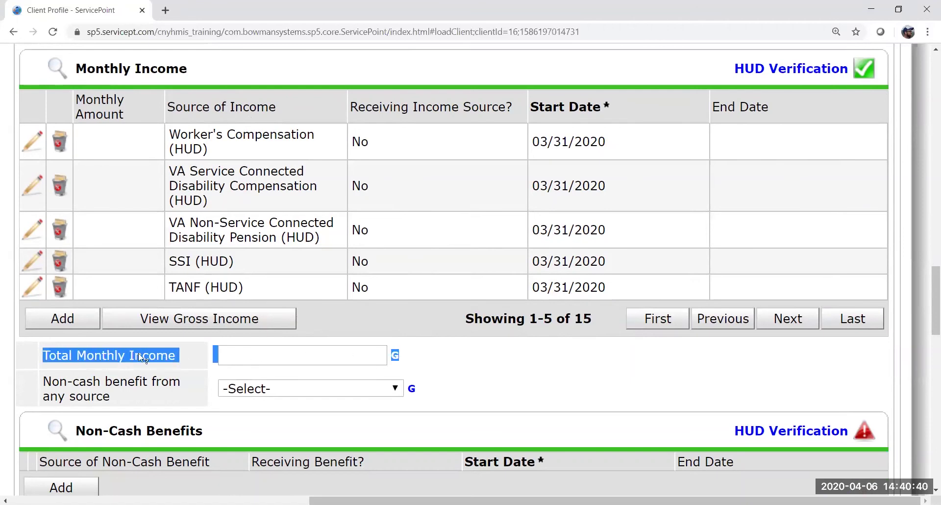
pyautogui.scroll(1, 216, 374)
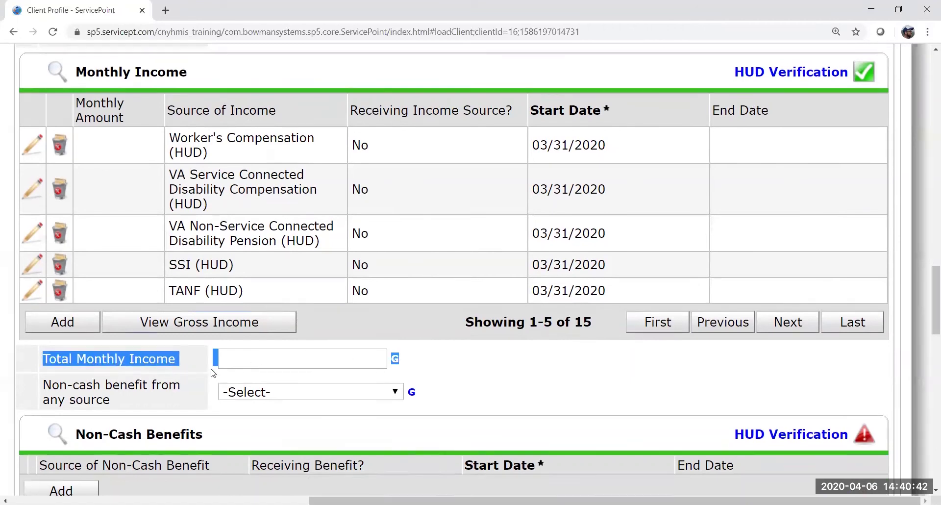
# Step: Enter 386 as the assessment's Total Monthly Income
pyautogui.click(351, 415)
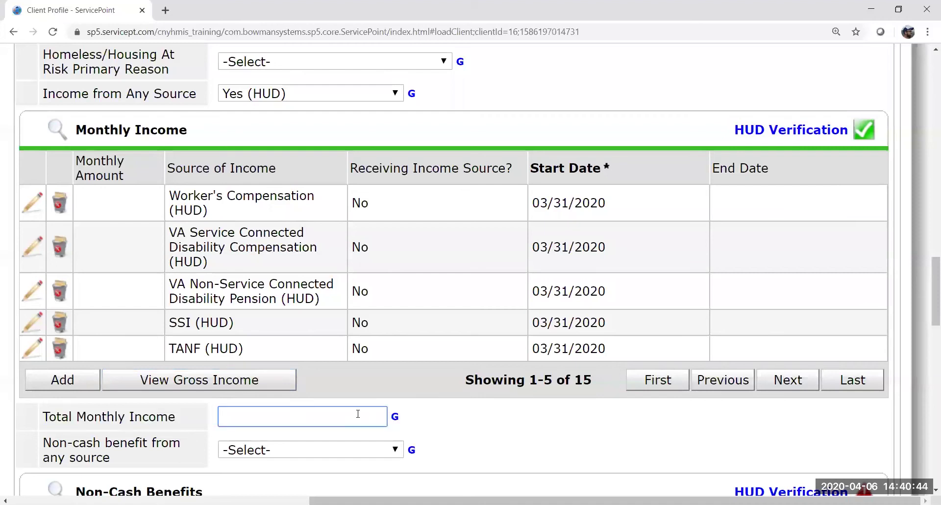
pyautogui.write('386')
pyautogui.click(378, 403)
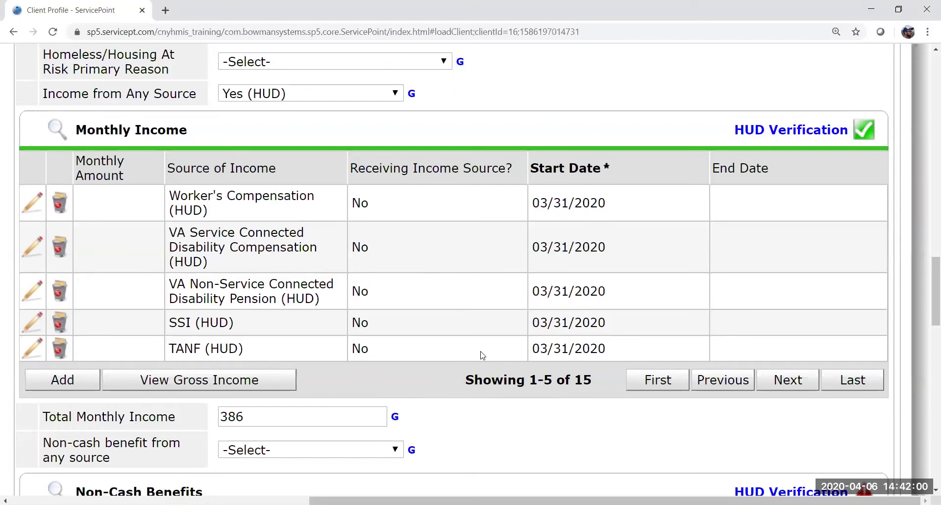
pyautogui.scroll(1, 483, 356)
pyautogui.scroll(-1, 510, 353)
# Step: Page forward to income records 11–15 to locate the General Assistance US$386.00 row
pyautogui.moveTo(533, 322); pyautogui.dragTo(627, 324)
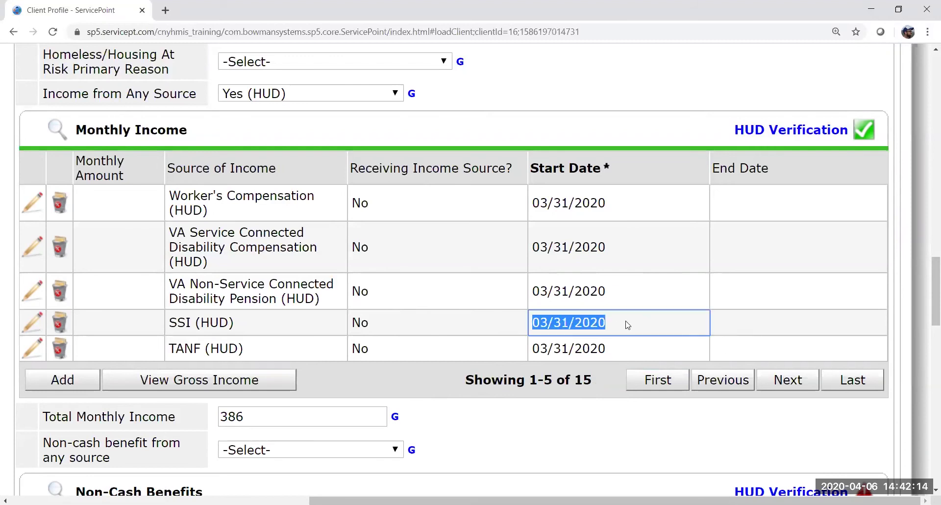
pyautogui.click(629, 324)
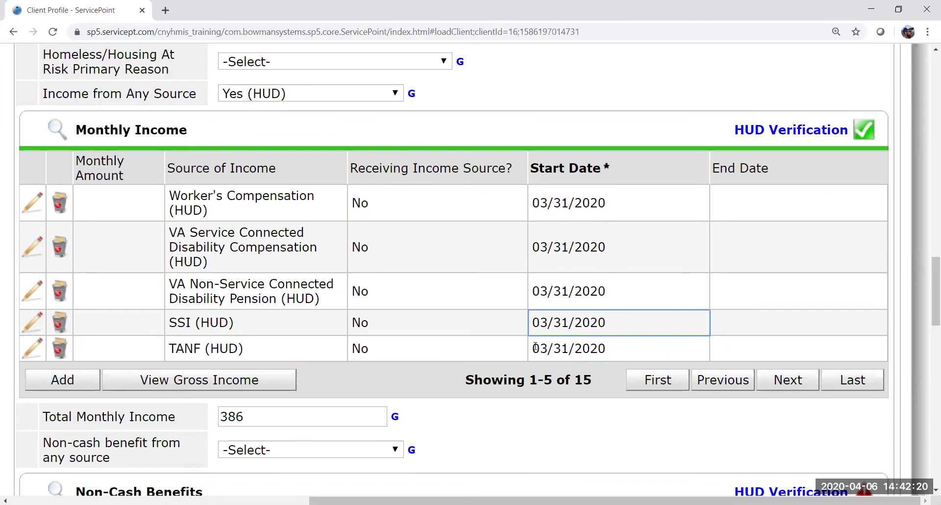
pyautogui.click(794, 381)
pyautogui.click(794, 364)
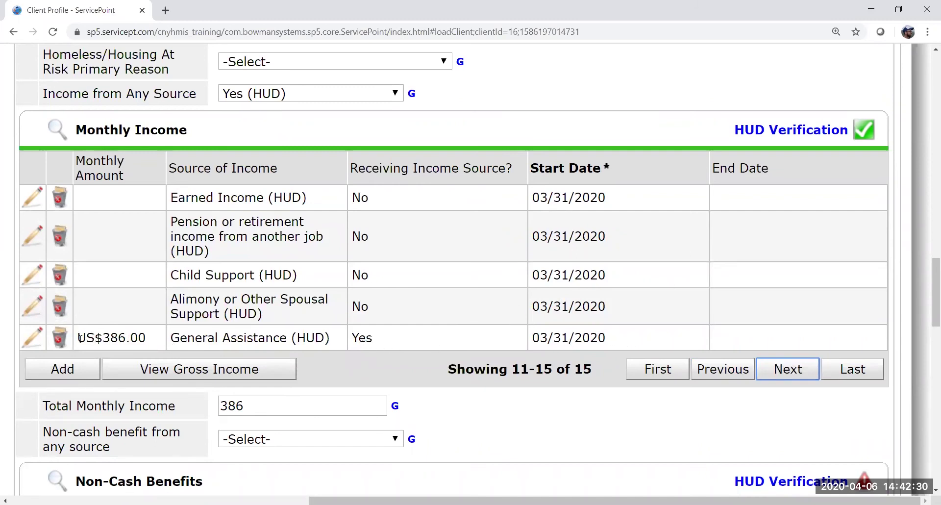
pyautogui.moveTo(79, 339); pyautogui.dragTo(676, 340)
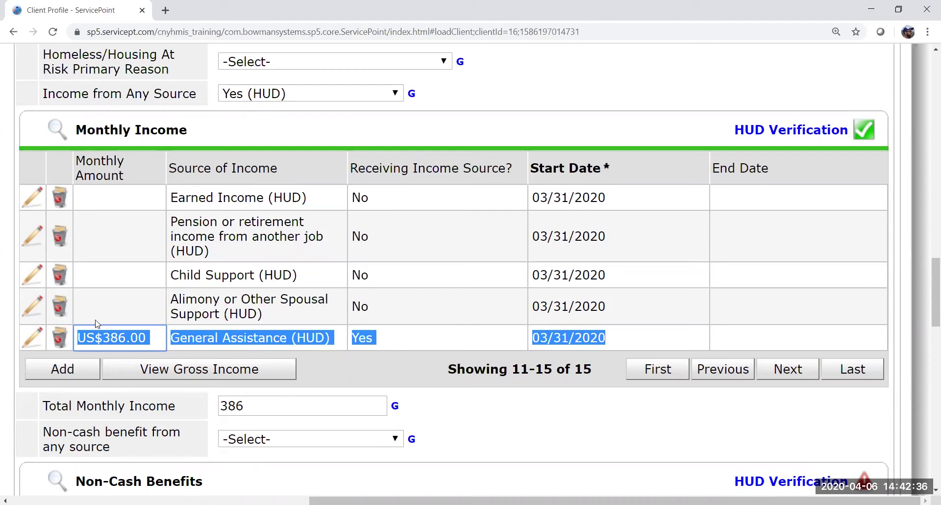
# Step: Give the General Assistance (HUD) income record an end date of 04/06/2020
pyautogui.click(30, 346)
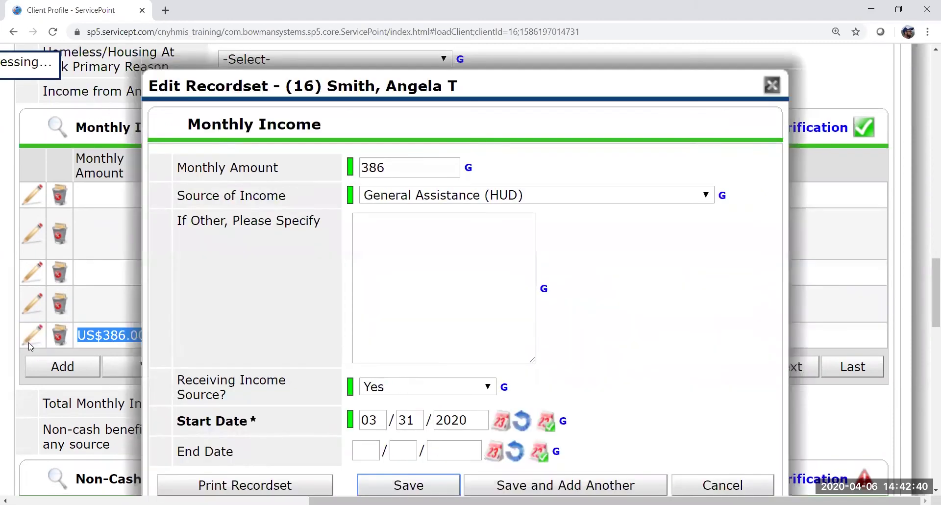
pyautogui.scroll(-1, 507, 269)
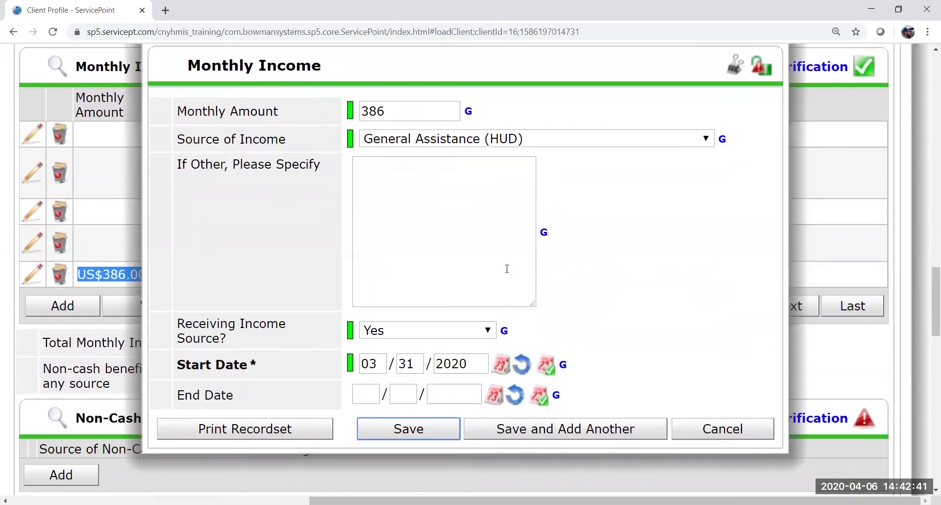
pyautogui.click(370, 395)
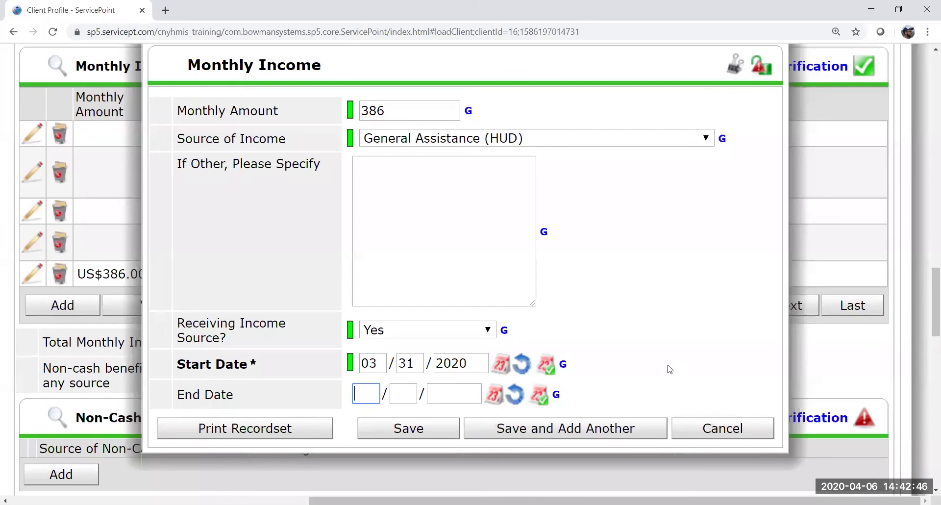
pyautogui.write('04/06/')
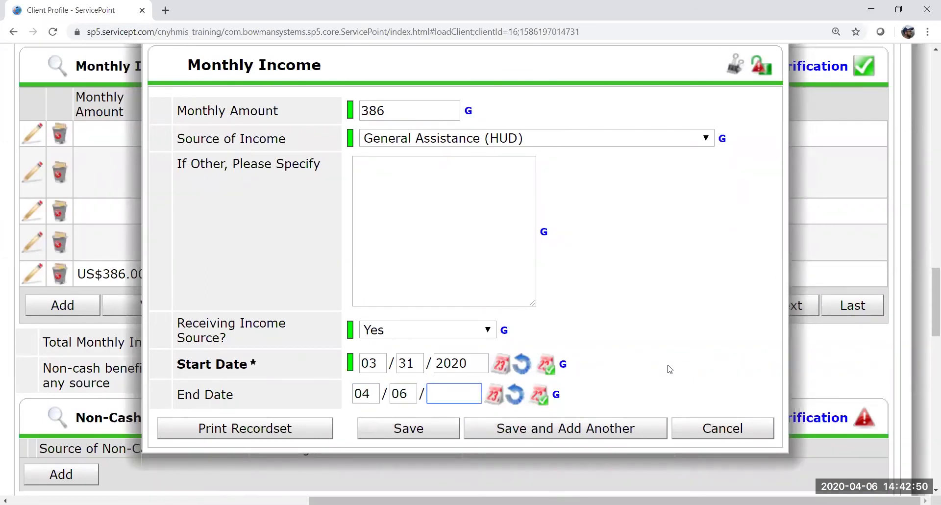
pyautogui.write('2020')
pyautogui.press('Tab')
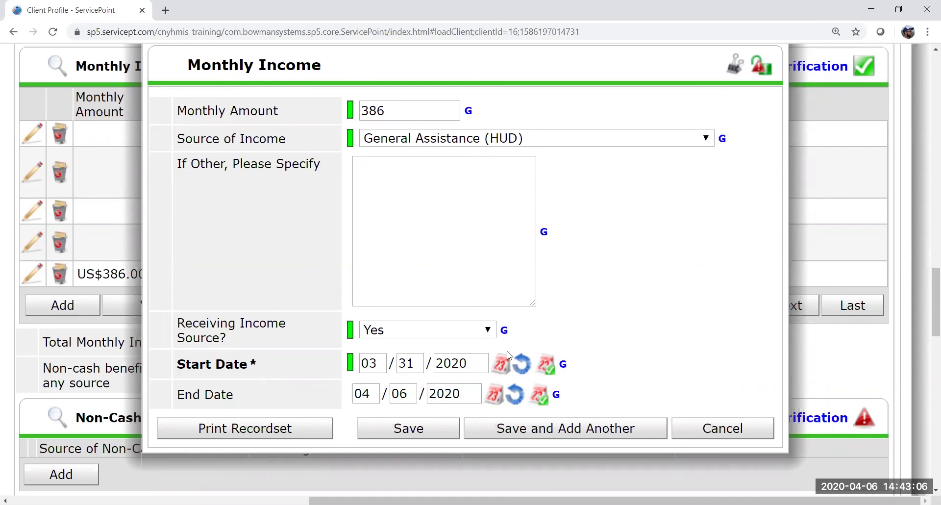
# Step: Save the end-dated record with Save and Add Another to get a blank income form
pyautogui.scroll(1, 603, 360)
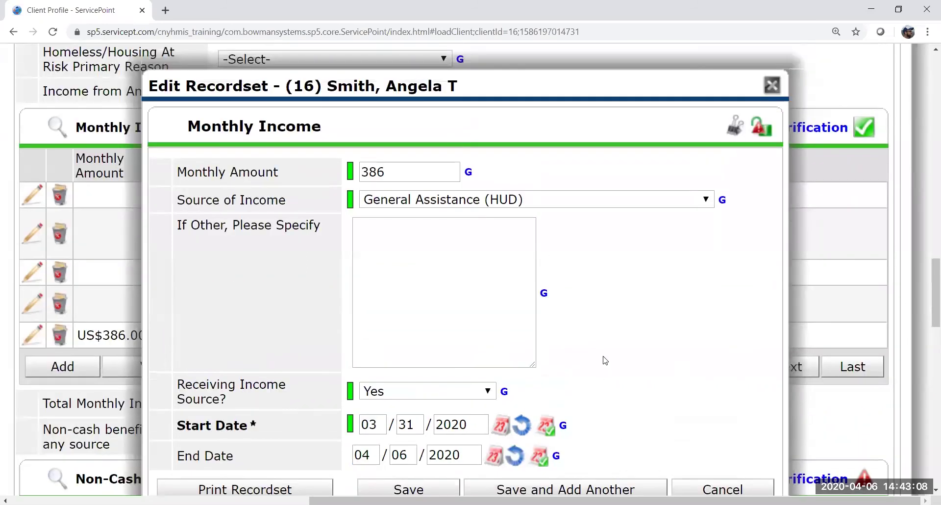
pyautogui.scroll(-1, 604, 361)
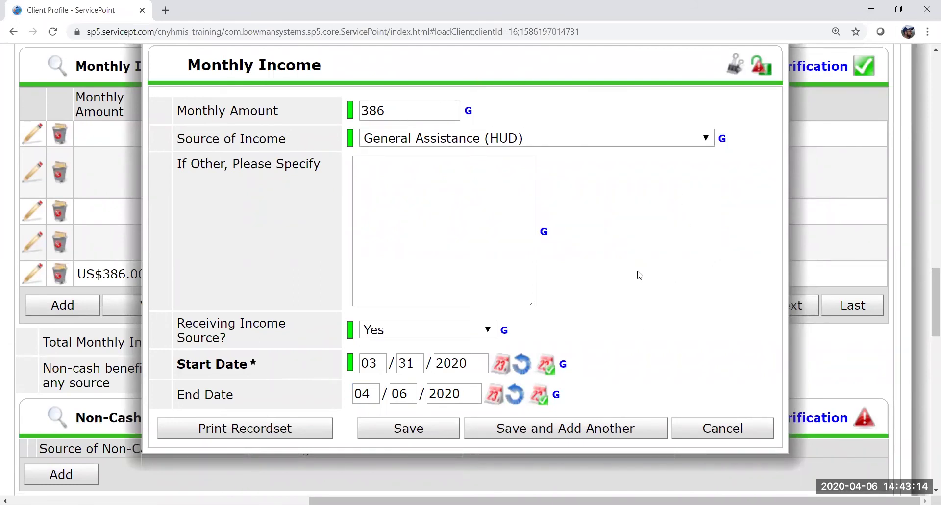
pyautogui.scroll(1, 473, 163)
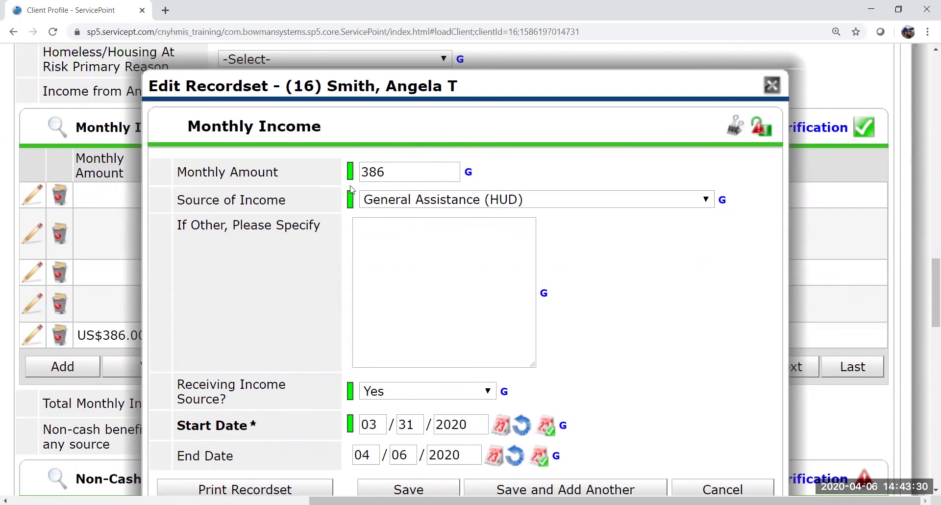
pyautogui.scroll(-1, 325, 276)
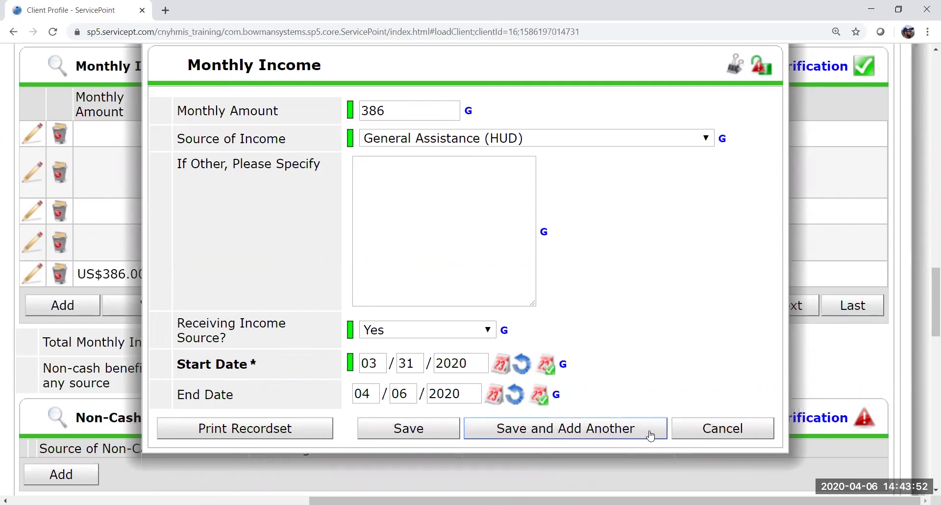
pyautogui.click(540, 429)
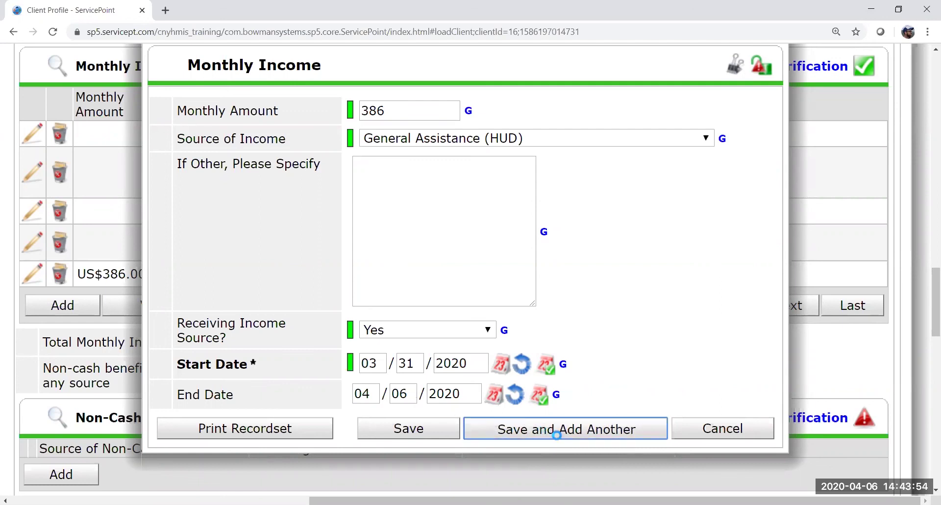
# Step: Enter a monthly amount of 808 from SSI (HUD), marked Yes for currently received
pyautogui.scroll(-1, 632, 383)
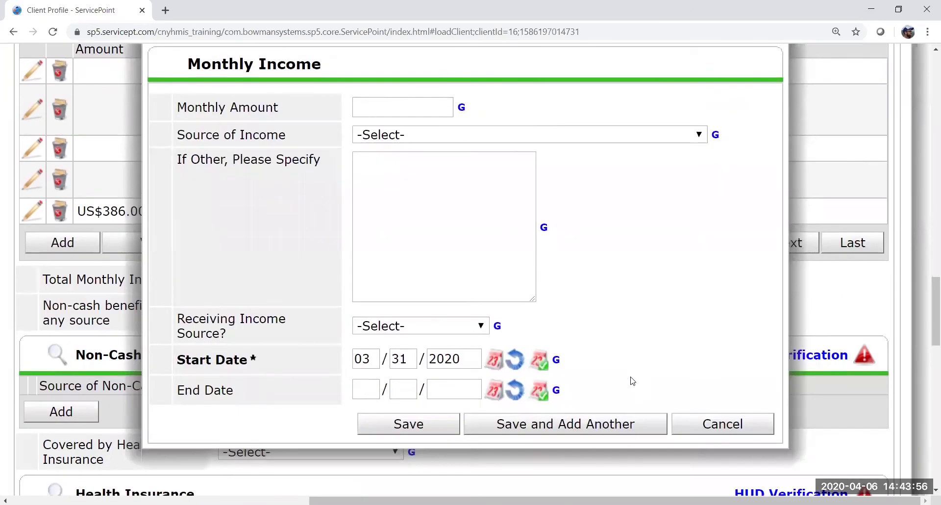
pyautogui.click(380, 109)
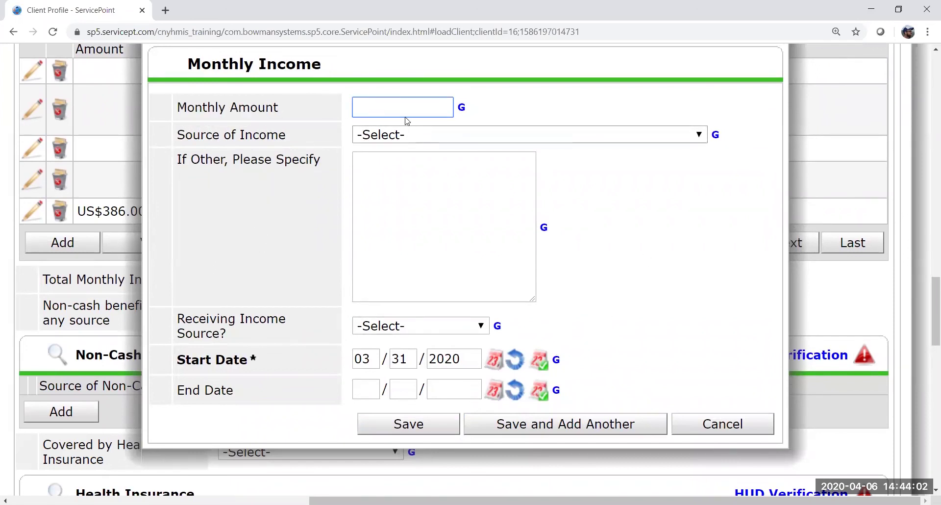
pyautogui.write('808')
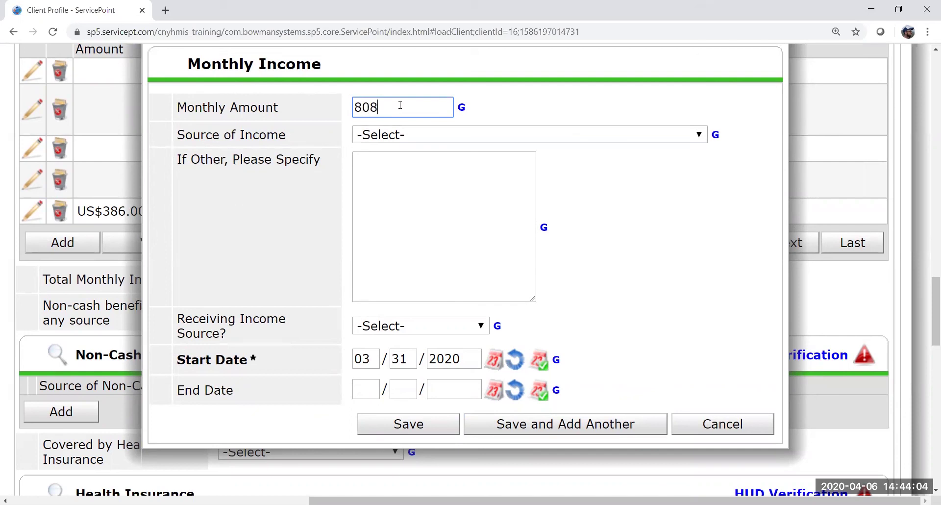
pyautogui.click(505, 98)
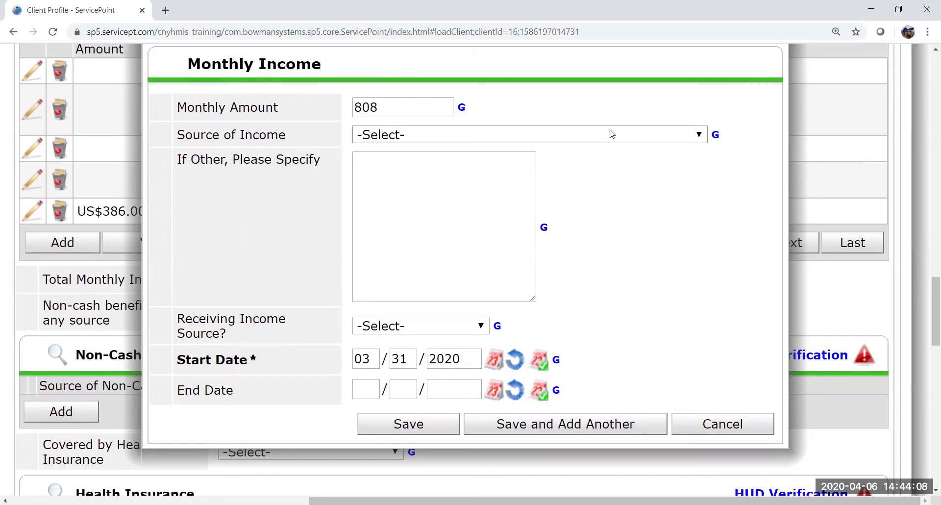
pyautogui.click(624, 140)
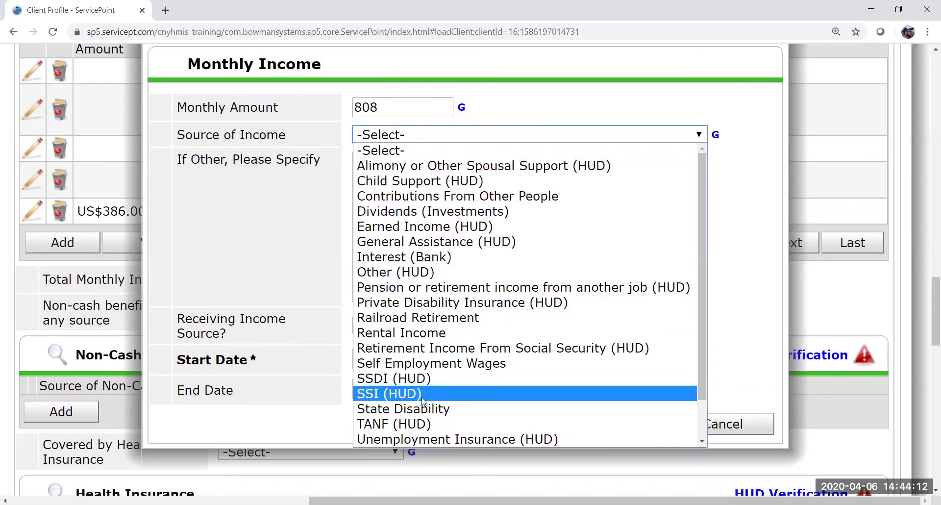
pyautogui.click(463, 393)
pyautogui.click(319, 221)
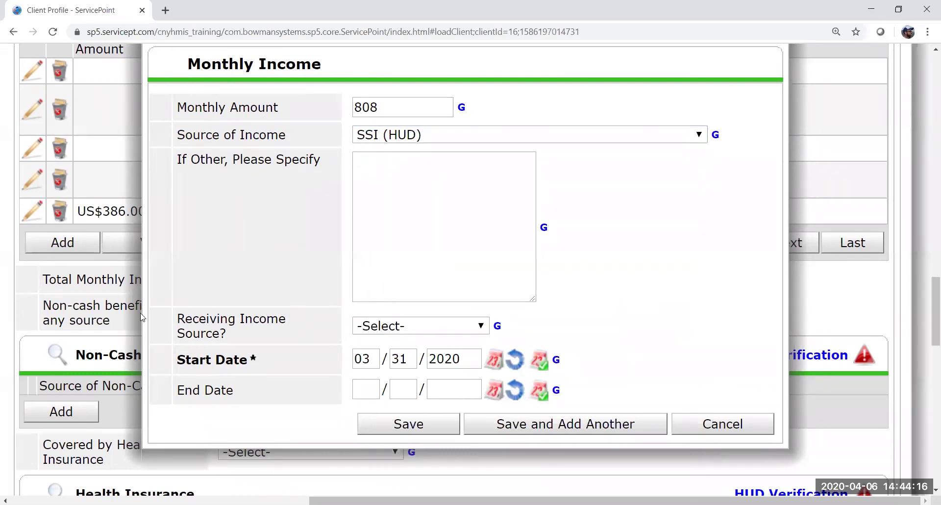
pyautogui.click(412, 327)
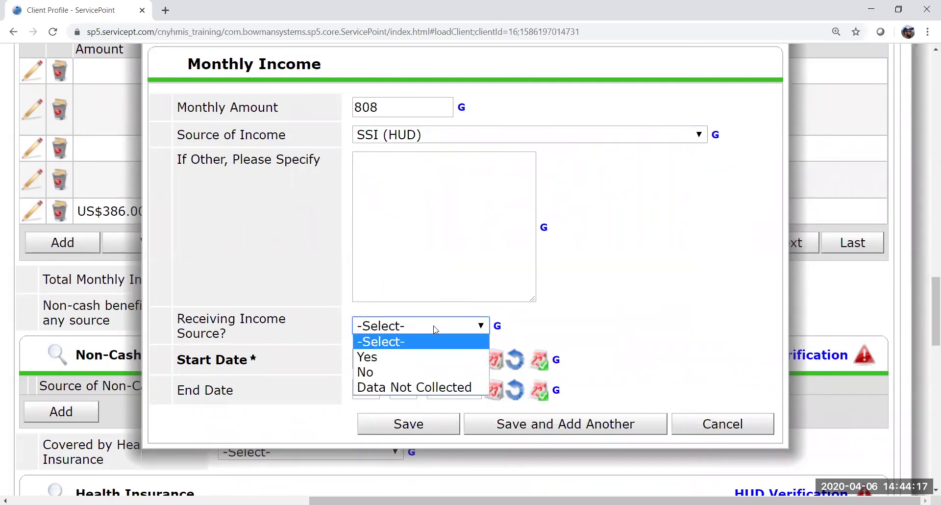
pyautogui.click(434, 358)
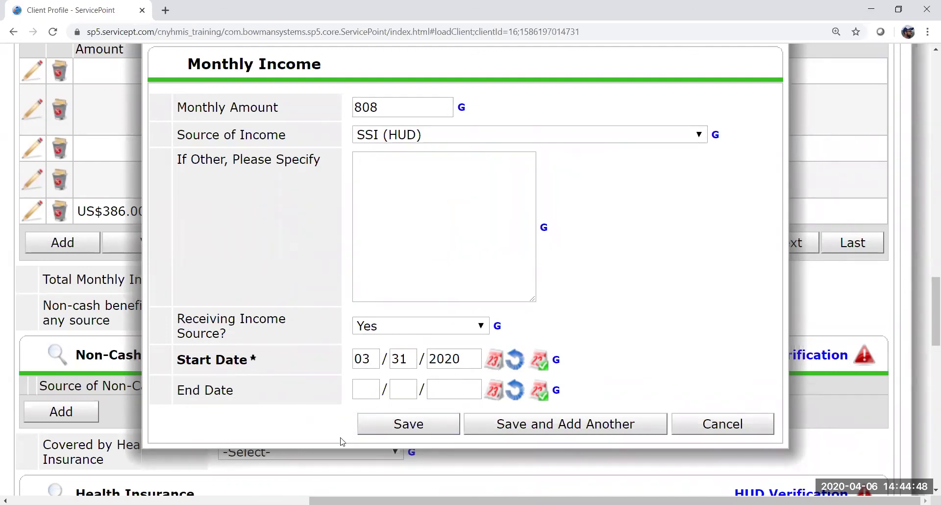
# Step: Save the SSI record and confirm the SSI (HUD) US$808.00 row on the first page
pyautogui.click(447, 430)
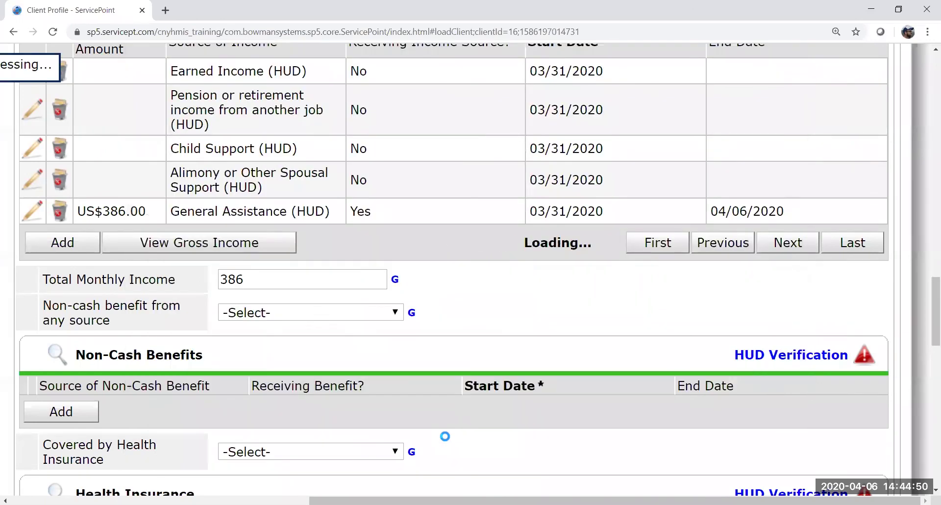
pyautogui.scroll(1, 637, 367)
pyautogui.click(671, 326)
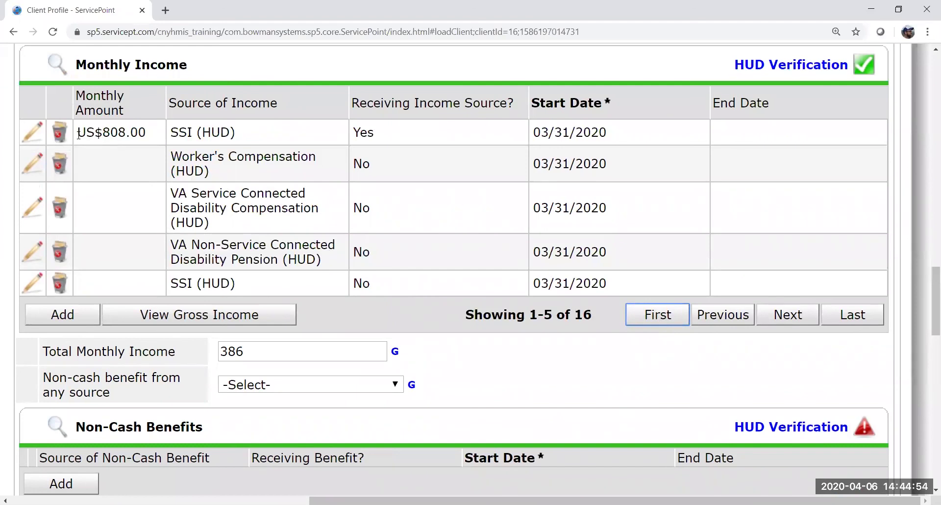
pyautogui.moveTo(78, 135); pyautogui.dragTo(664, 138)
pyautogui.scroll(1, 664, 139)
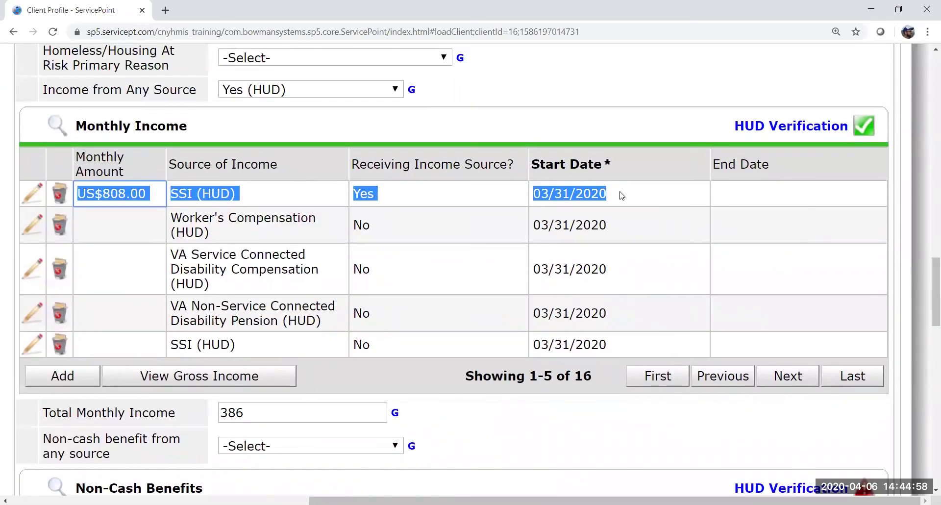
pyautogui.click(565, 193)
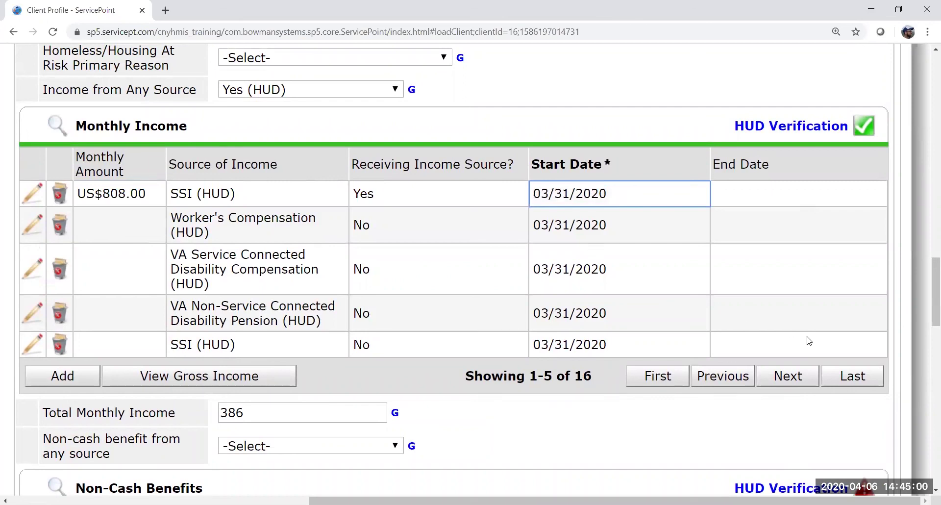
# Step: Check the last page shows General Assistance ending 04/06/2020, then return to the first page
pyautogui.click(854, 376)
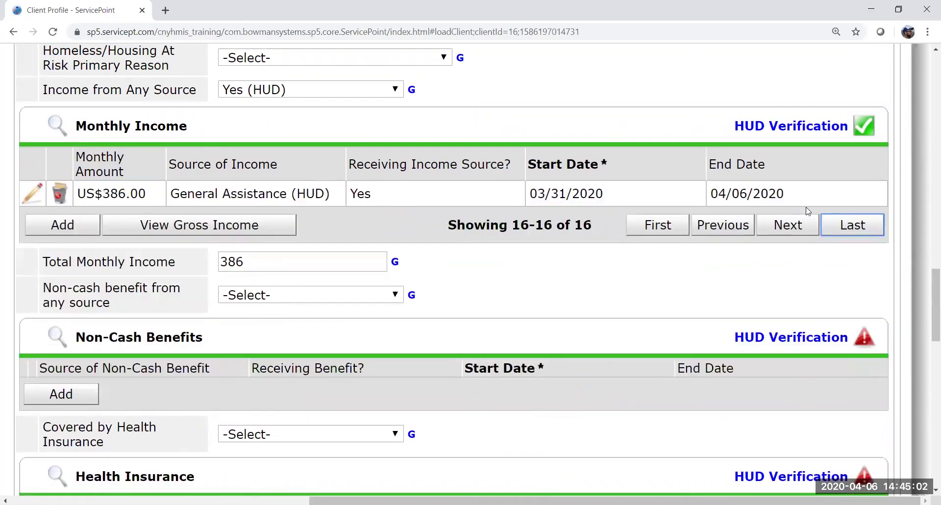
pyautogui.moveTo(823, 199); pyautogui.dragTo(74, 199)
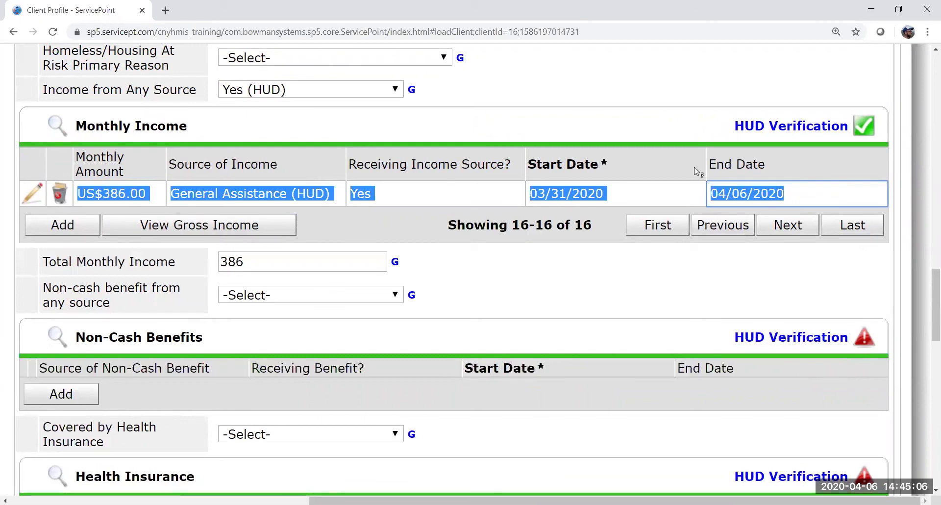
pyautogui.click(805, 198)
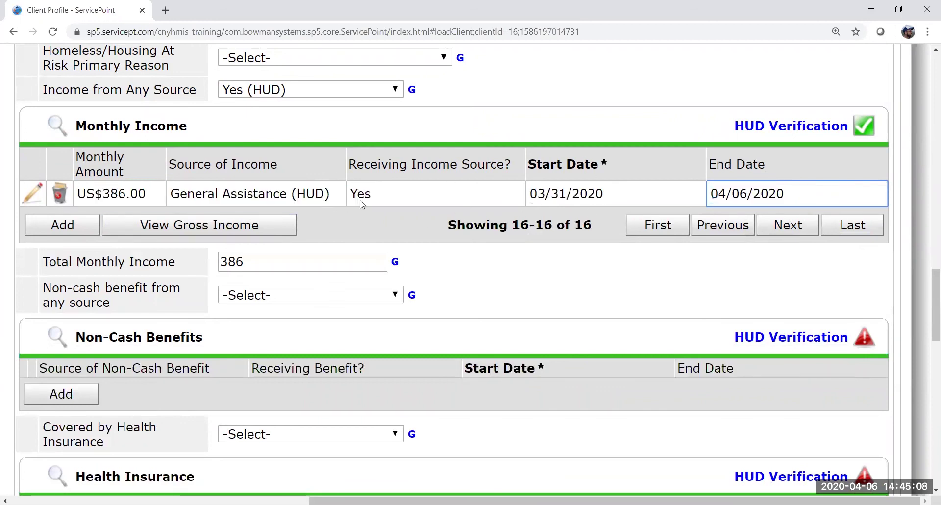
pyautogui.click(405, 216)
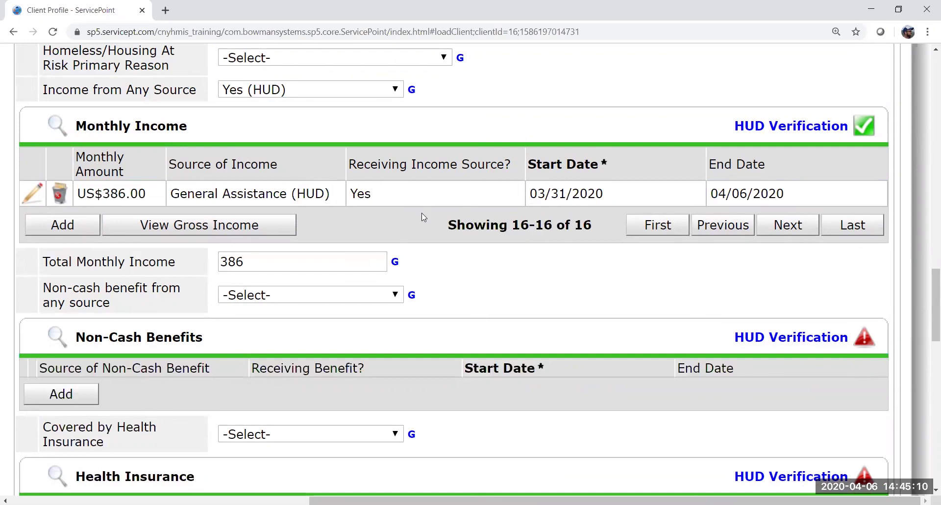
pyautogui.click(678, 232)
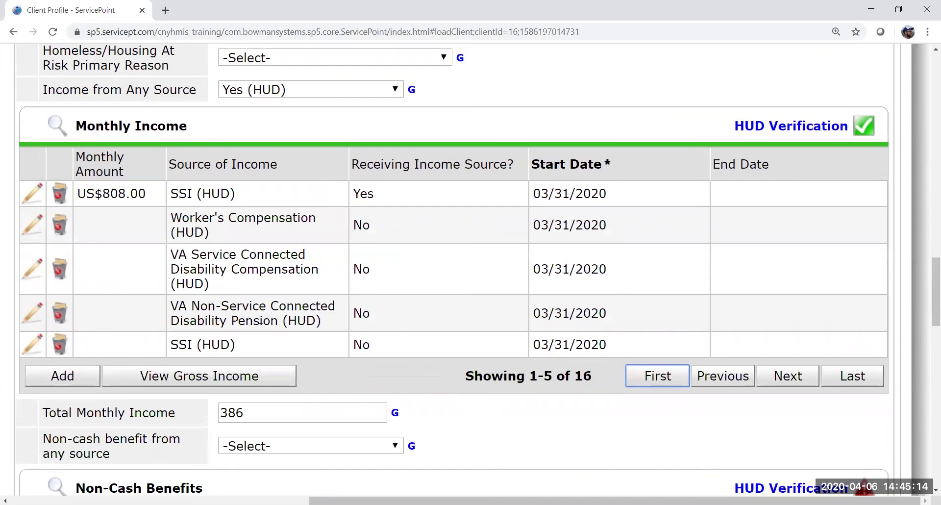
# Step: Replace the Total Monthly Income value of 386 with 808
pyautogui.doubleClick(319, 413)
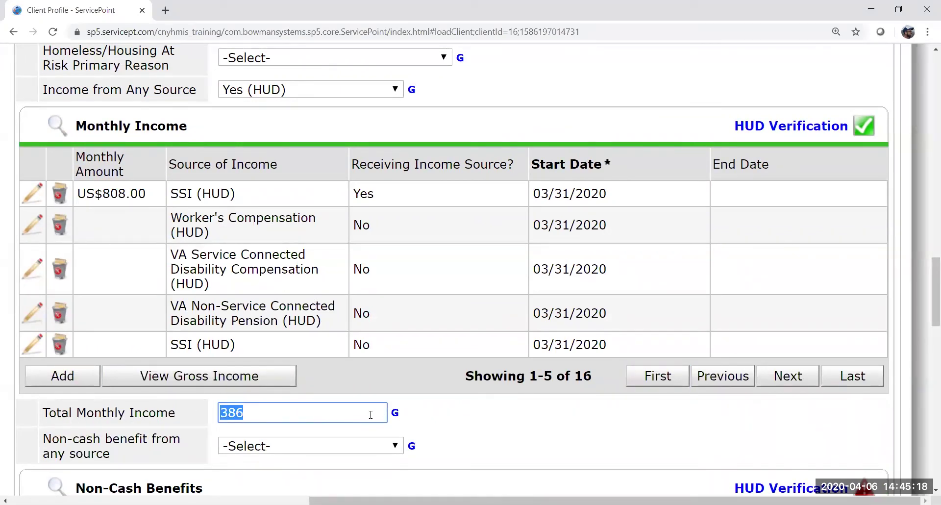
pyautogui.write('808')
pyautogui.click(457, 420)
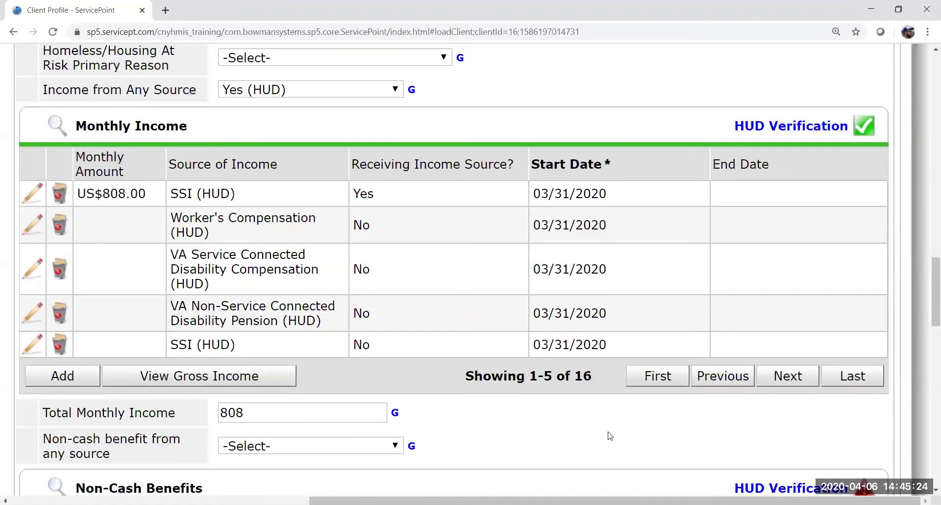
pyautogui.scroll(1, 621, 428)
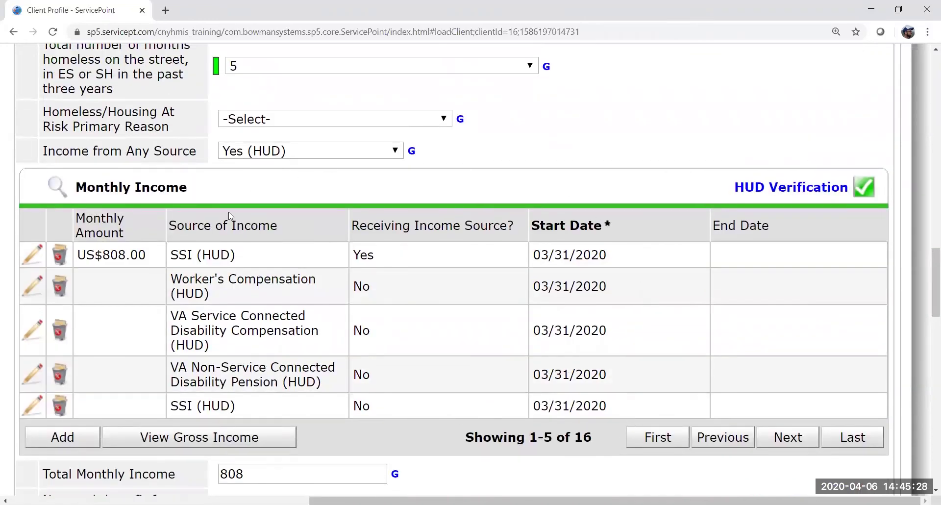
pyautogui.scroll(-1, 573, 372)
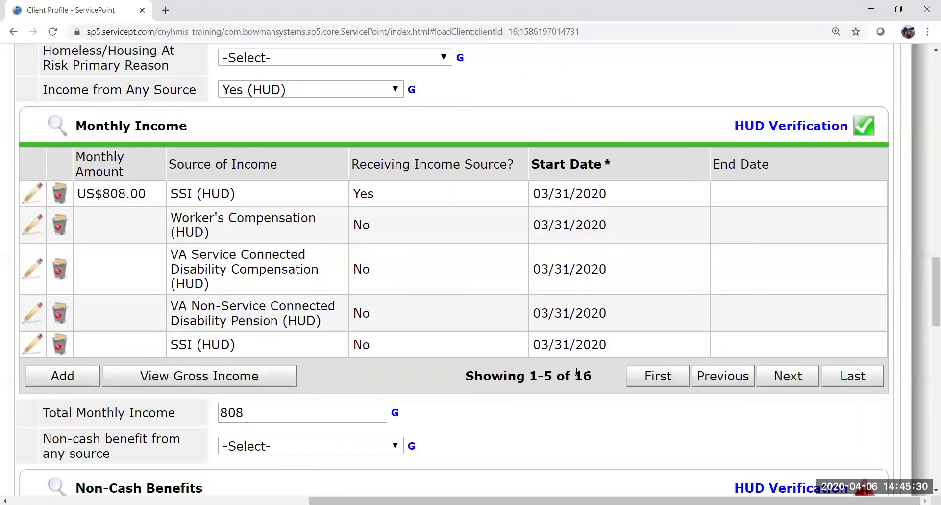